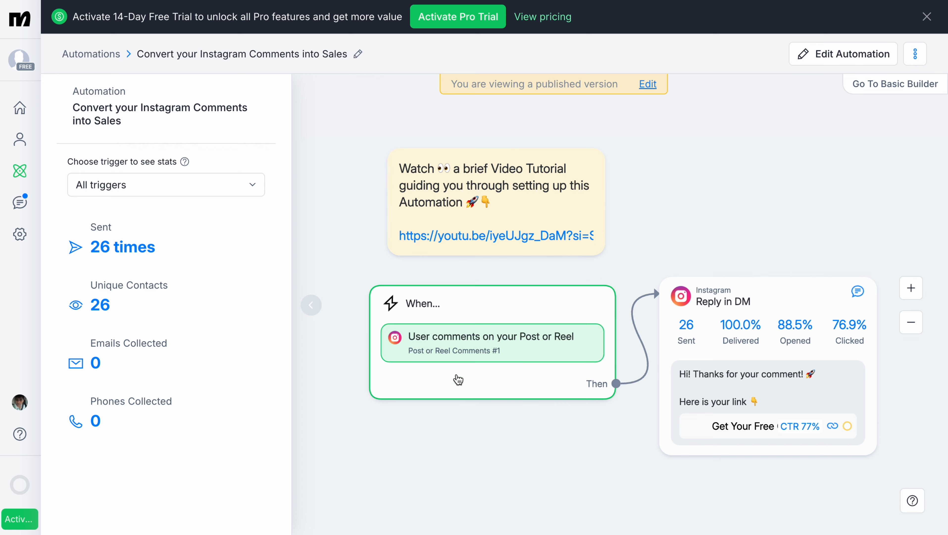
# - Open the Instagram reel used by the automation's comment trigger and dismiss the sign-up and login prompts
pyautogui.click(520, 341)
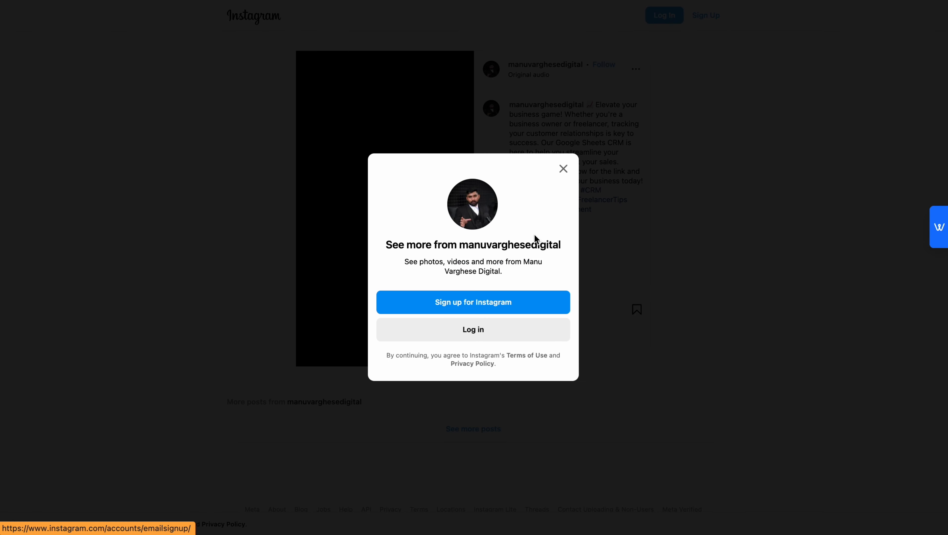
pyautogui.click(564, 169)
pyautogui.click(451, 265)
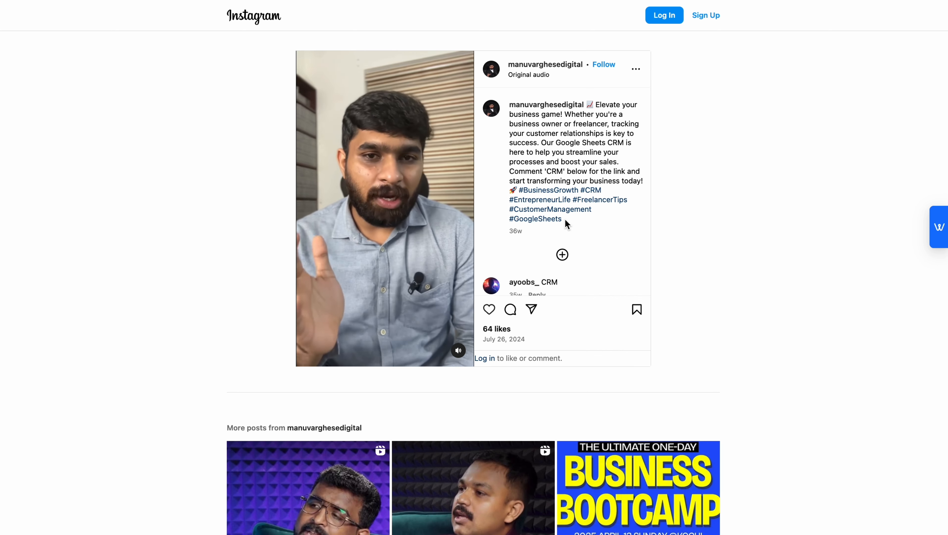
pyautogui.scroll(-1, 565, 218)
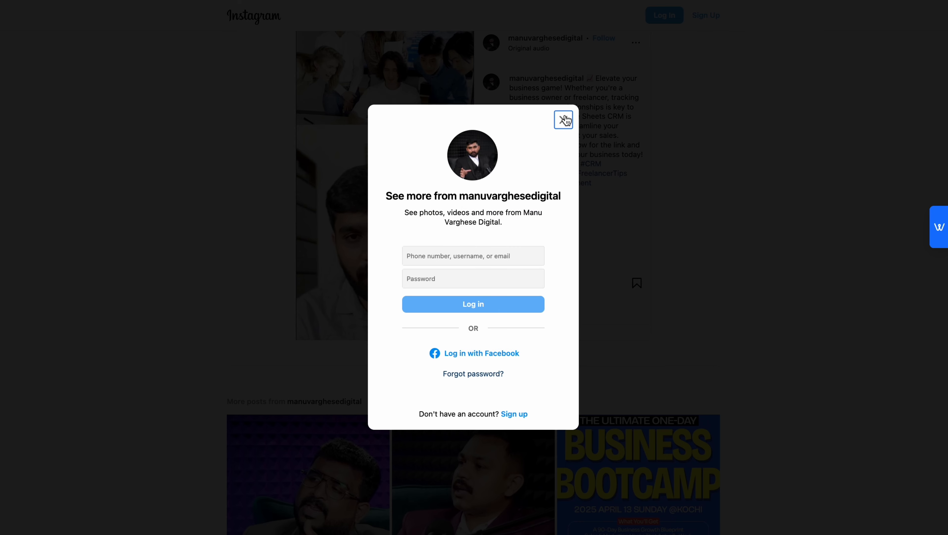
pyautogui.click(564, 120)
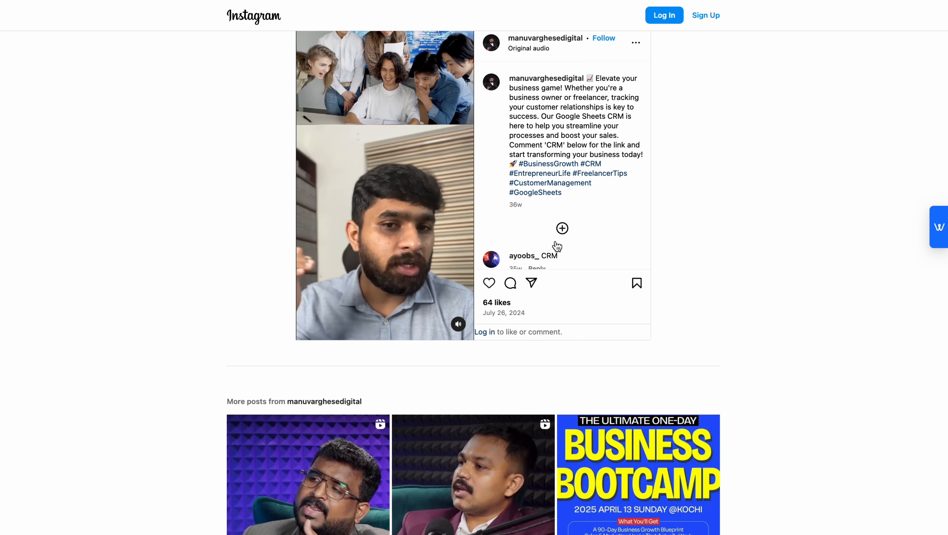
# - Examine the reel's comments containing the CRM keyword and expand the account's replies to two of them
pyautogui.scroll(-5, 555, 258)
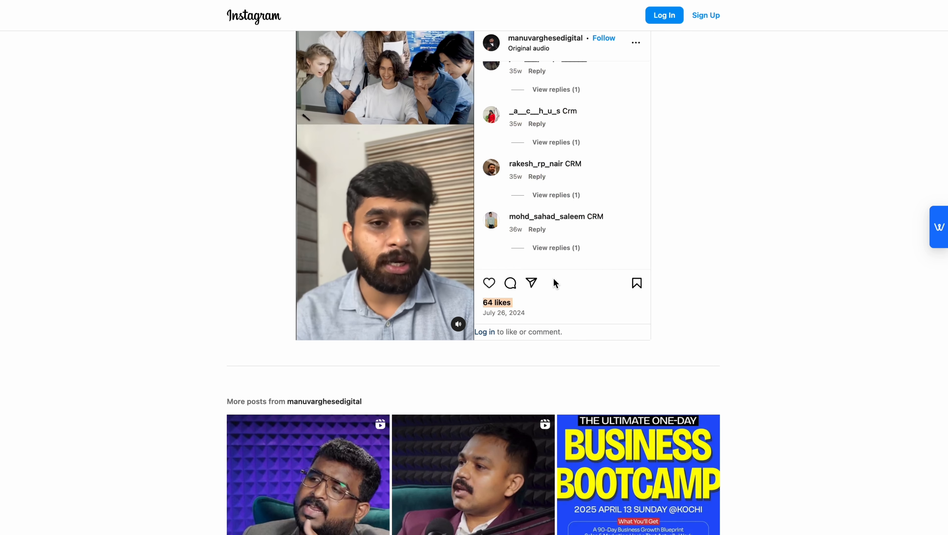
pyautogui.click(570, 191)
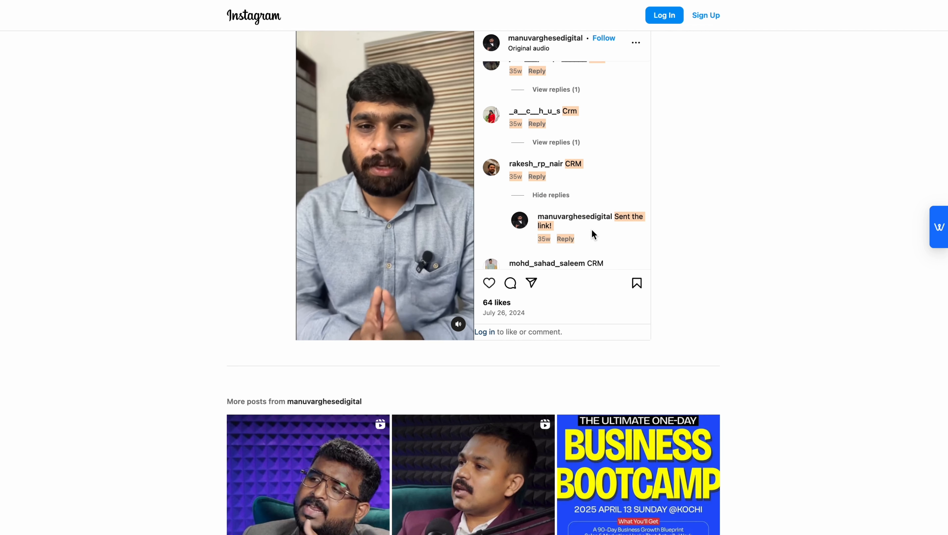
pyautogui.scroll(-2, 611, 240)
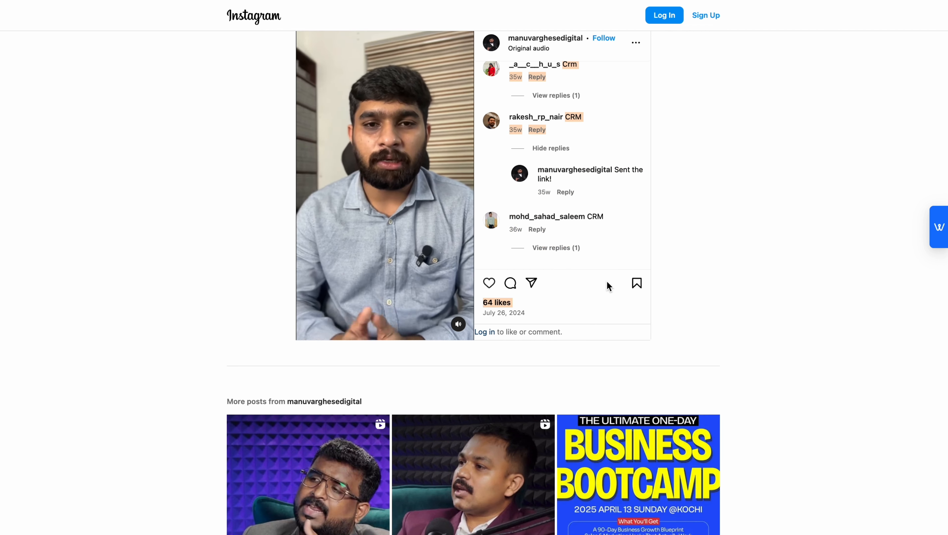
pyautogui.click(566, 248)
pyautogui.scroll(-2, 606, 197)
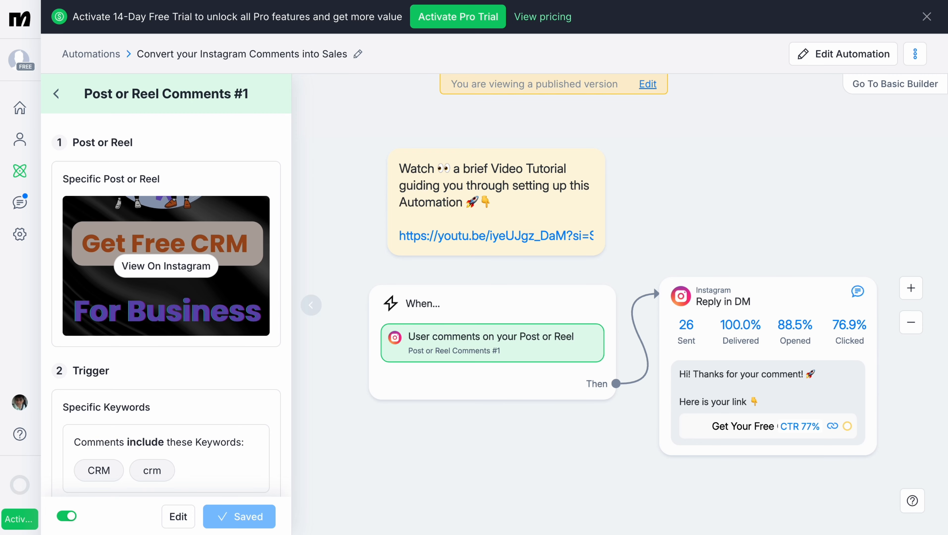
# - Examine the statistics of the Reply in DM step and the link details of its Get Your Free CRM button
pyautogui.click(789, 374)
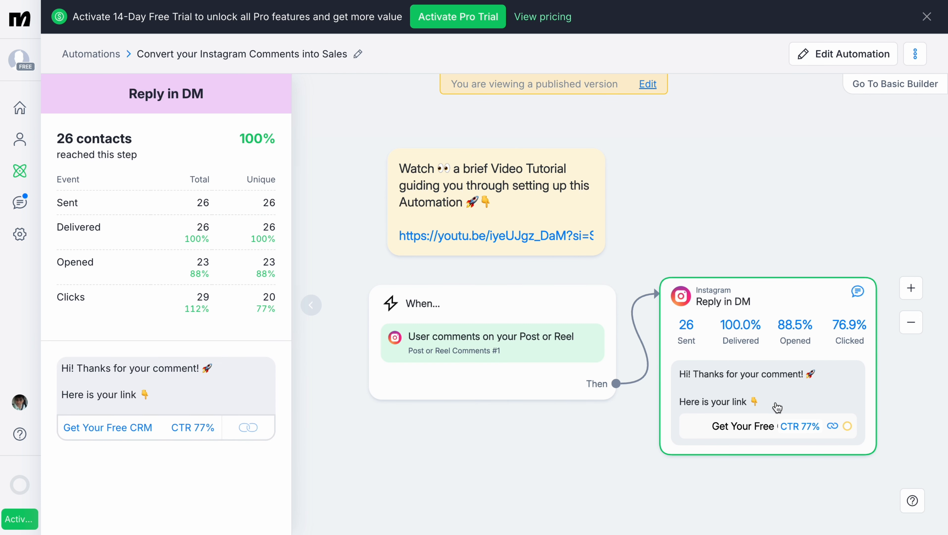
pyautogui.click(248, 427)
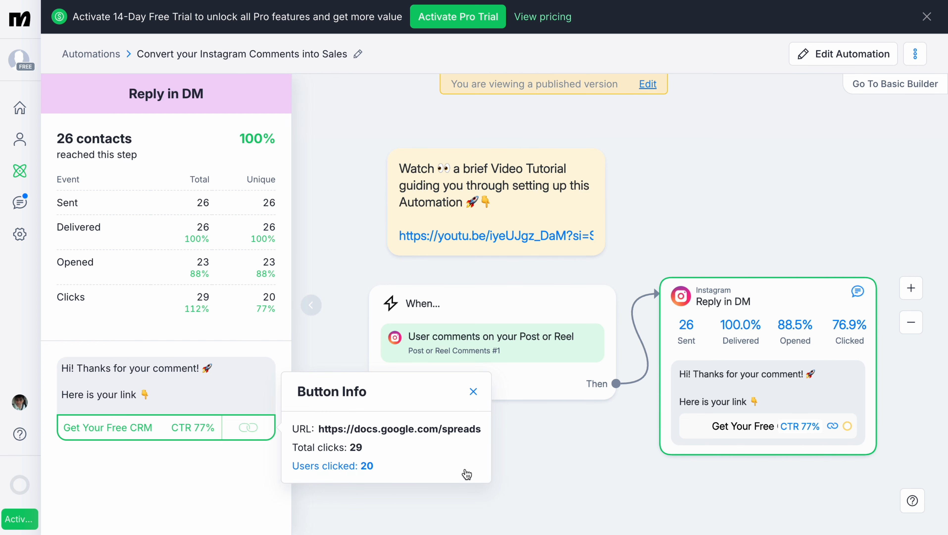
pyautogui.click(558, 475)
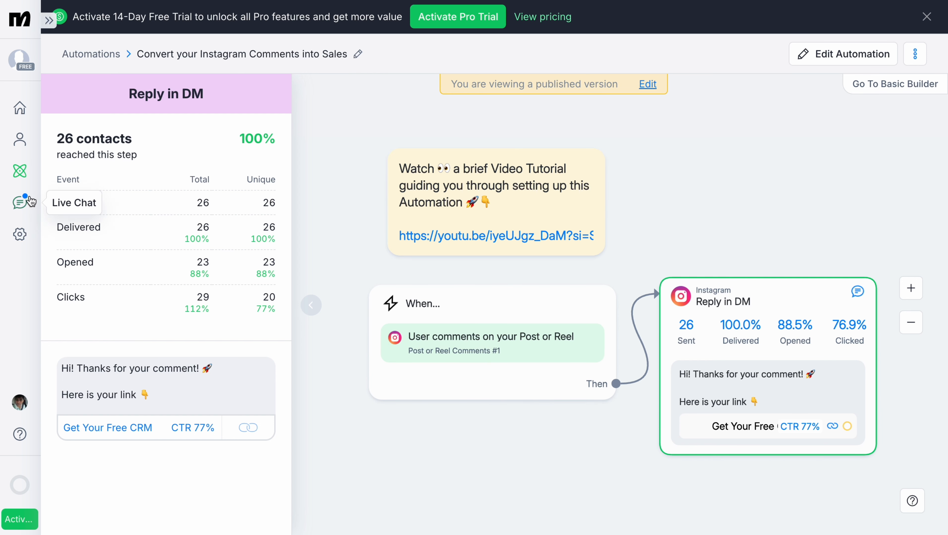
# - Look in on Live Chat and Home, and create a new automation from scratch
pyautogui.click(20, 203)
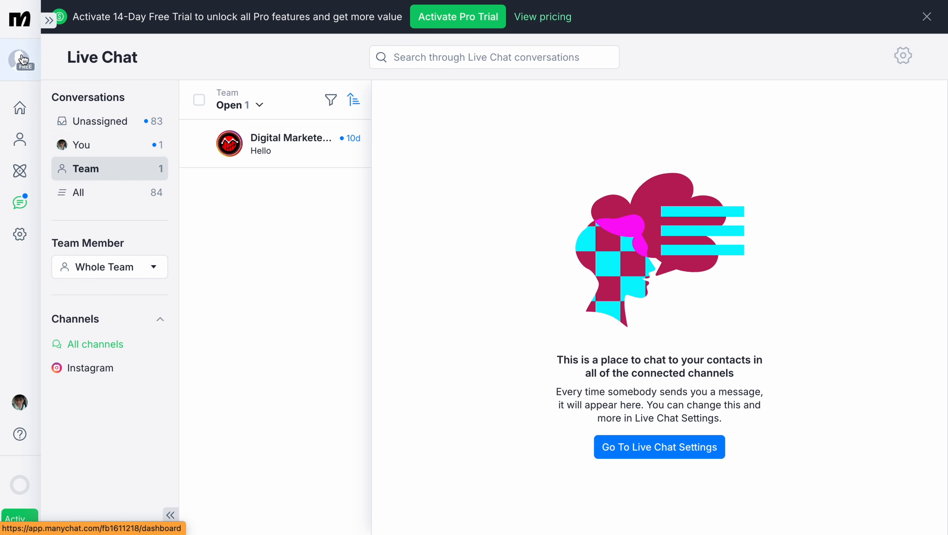
pyautogui.click(19, 110)
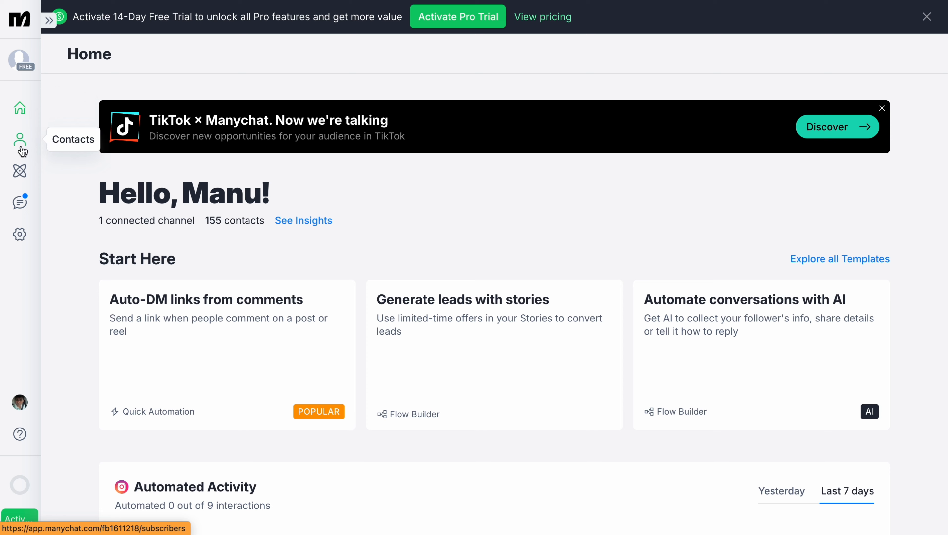
pyautogui.click(19, 170)
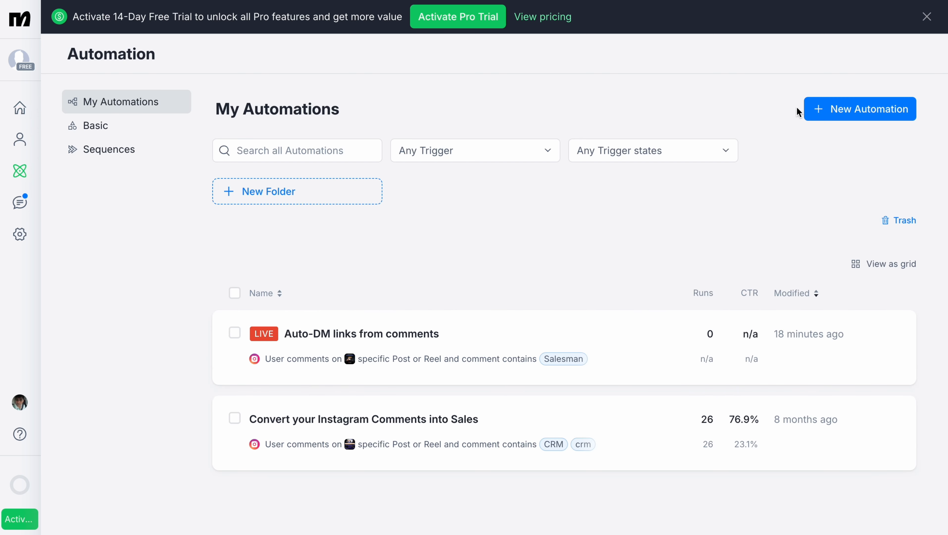
pyautogui.click(818, 110)
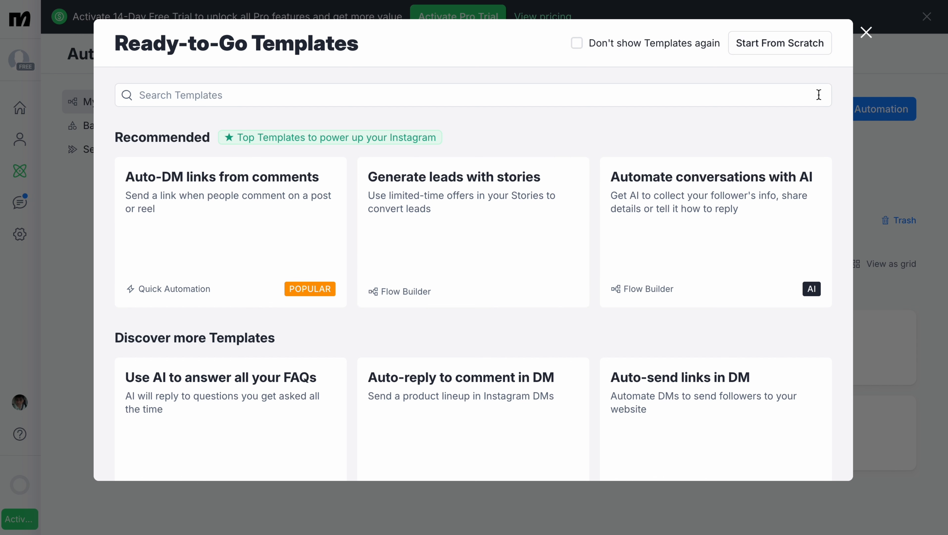
pyautogui.click(786, 48)
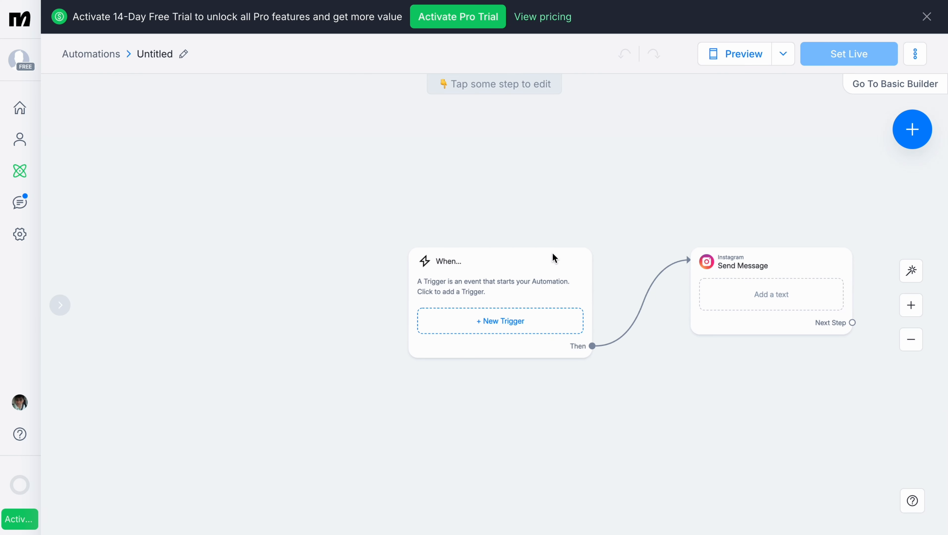
# - Open the trigger choices for the new automation and examine the available Contact Events triggers
pyautogui.click(470, 323)
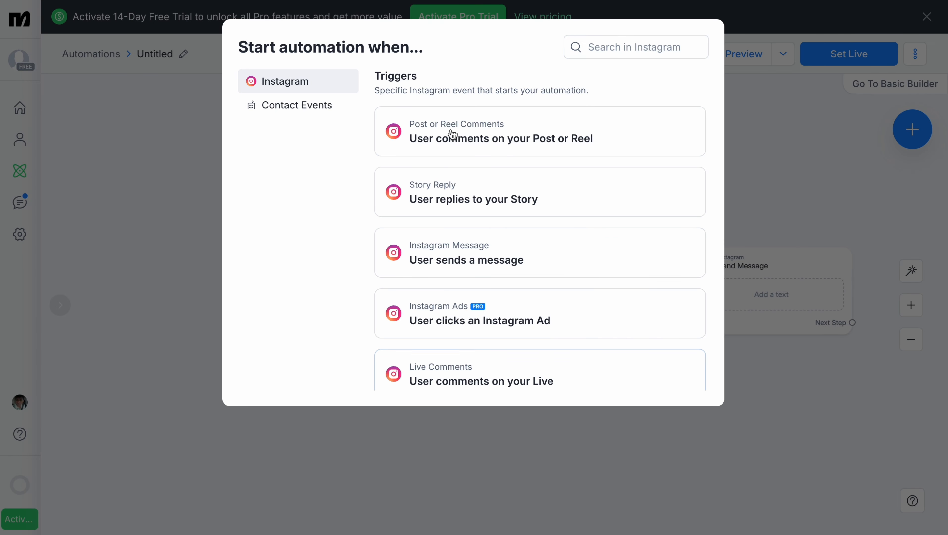
pyautogui.click(328, 112)
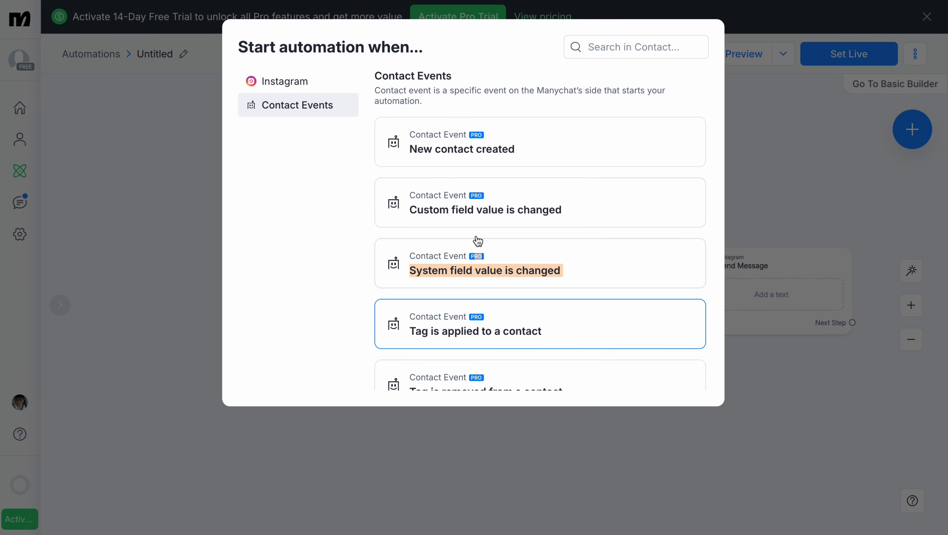
pyautogui.scroll(-5, 486, 332)
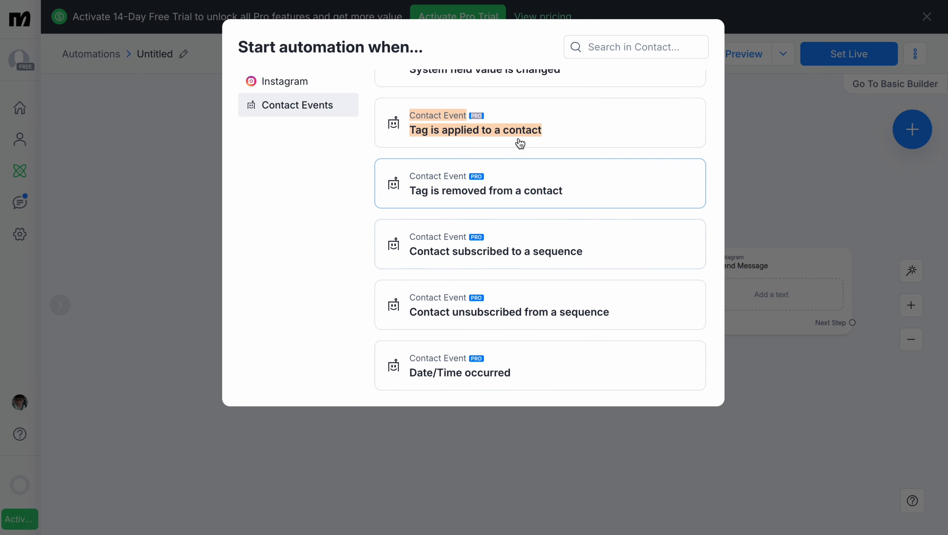
pyautogui.moveTo(522, 101); pyautogui.dragTo(535, 31)
pyautogui.click(495, 62)
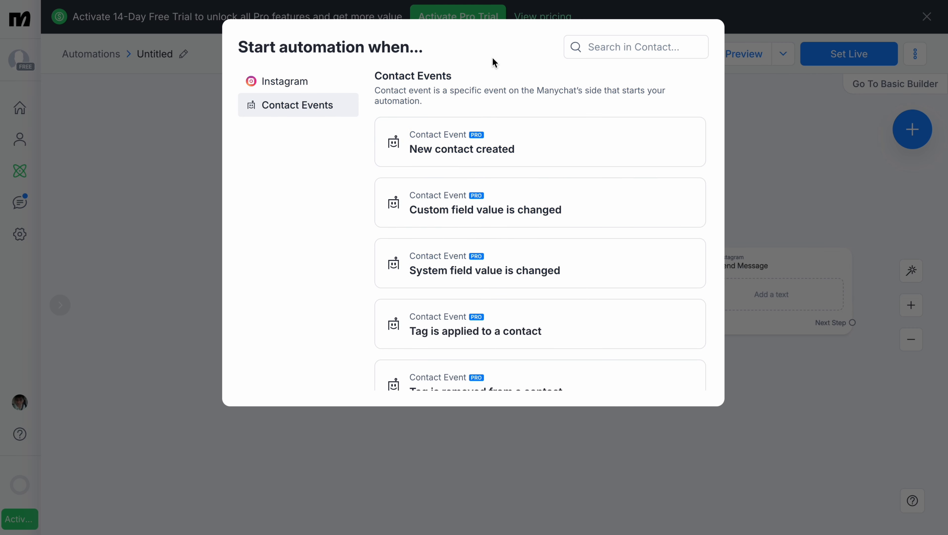
# - Add the Instagram trigger "User comments on your Post or Reel" to the automation
pyautogui.click(319, 83)
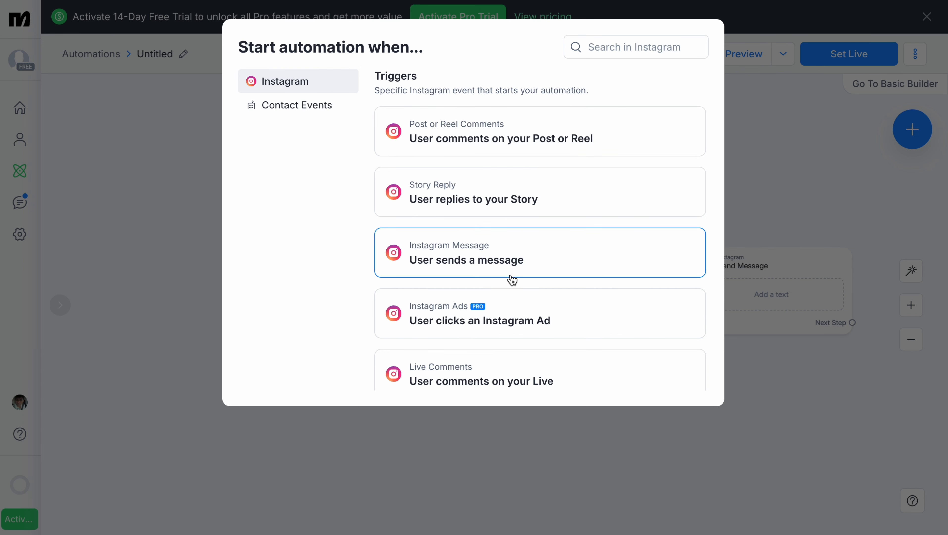
pyautogui.moveTo(504, 395); pyautogui.dragTo(713, 291)
pyautogui.click(712, 291)
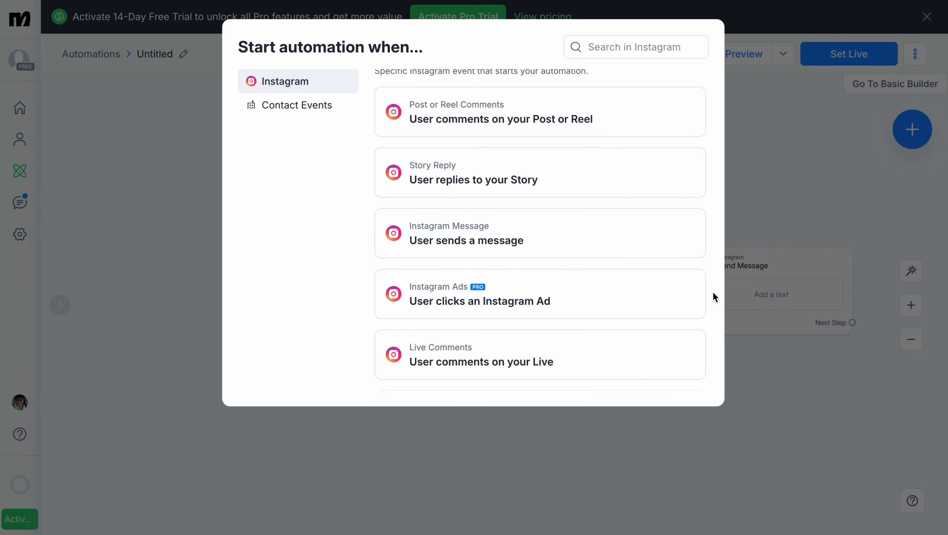
pyautogui.click(405, 118)
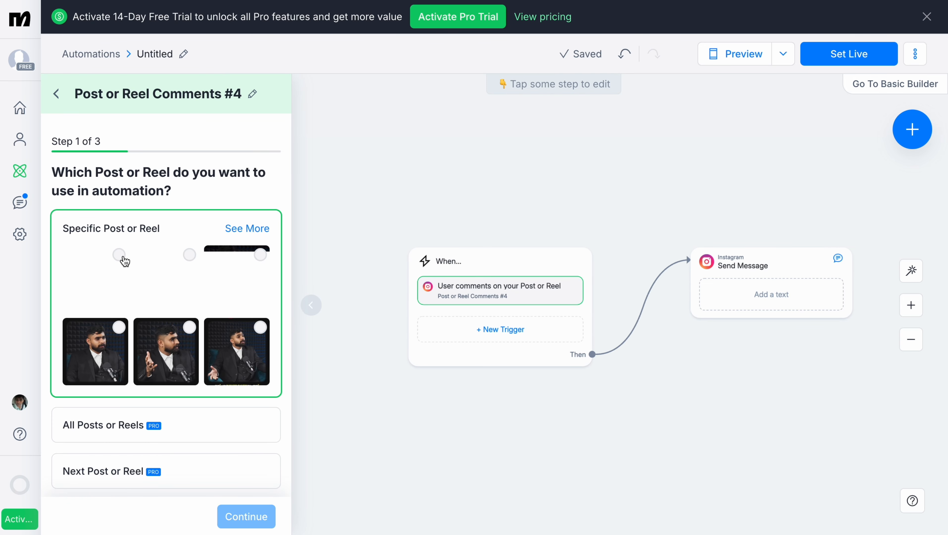
# - Assign the first listed post as the trigger's specific post or reel and proceed to the keyword settings
pyautogui.click(125, 261)
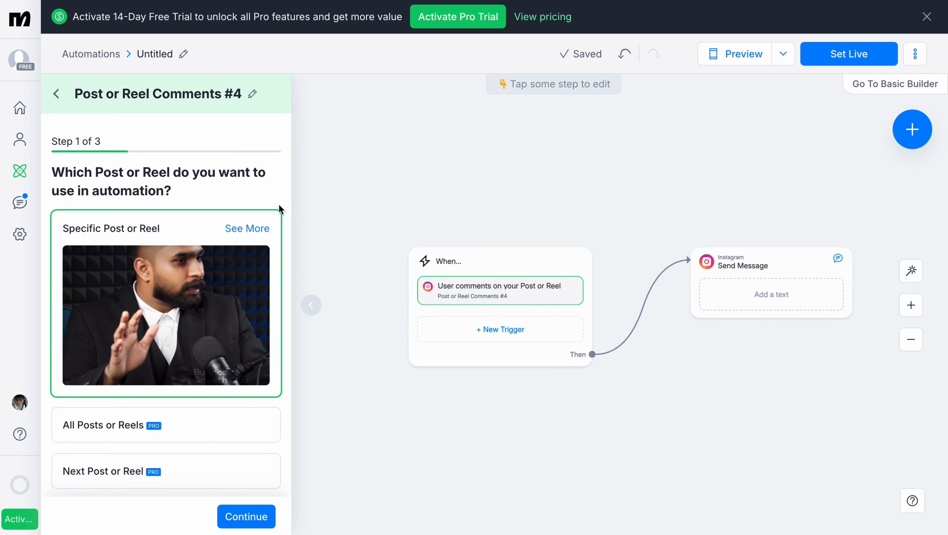
pyautogui.scroll(-1, 279, 206)
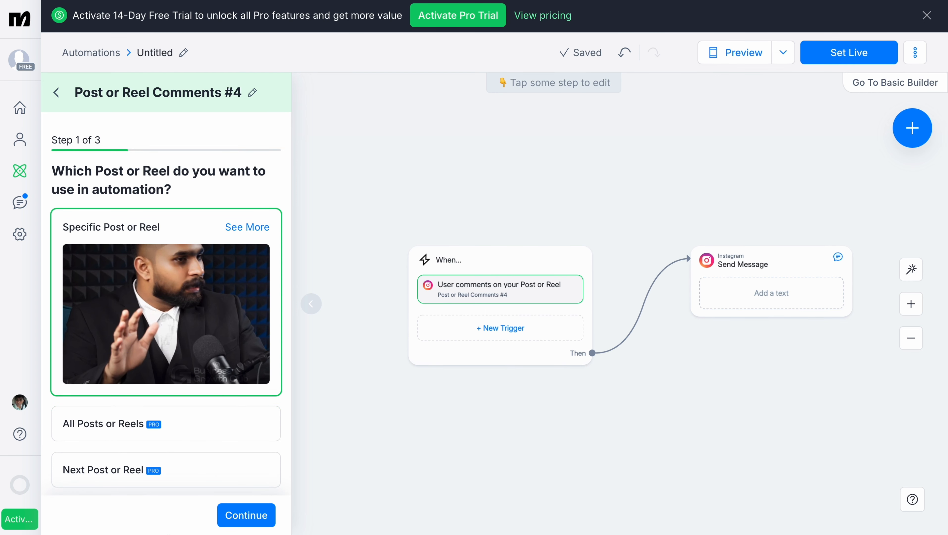
pyautogui.click(229, 516)
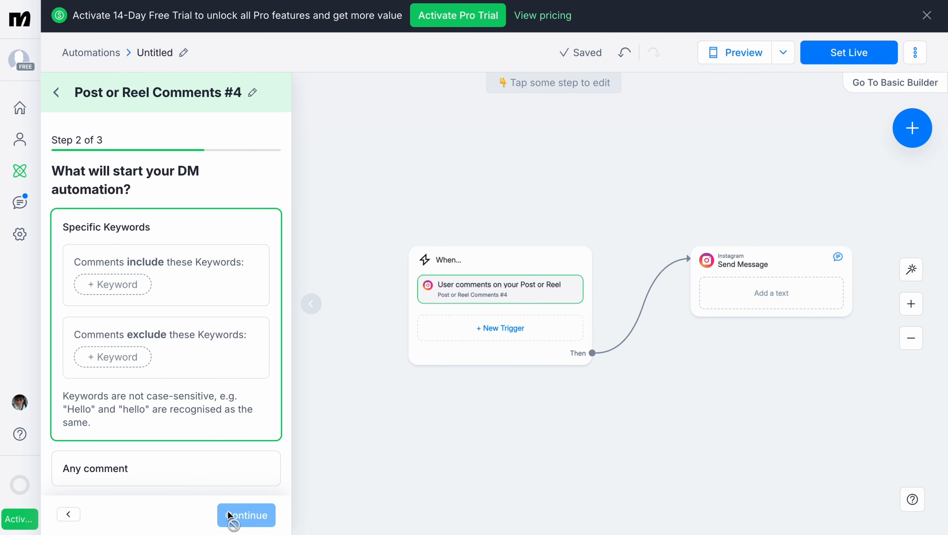
pyautogui.click(125, 280)
pyautogui.write('Business')
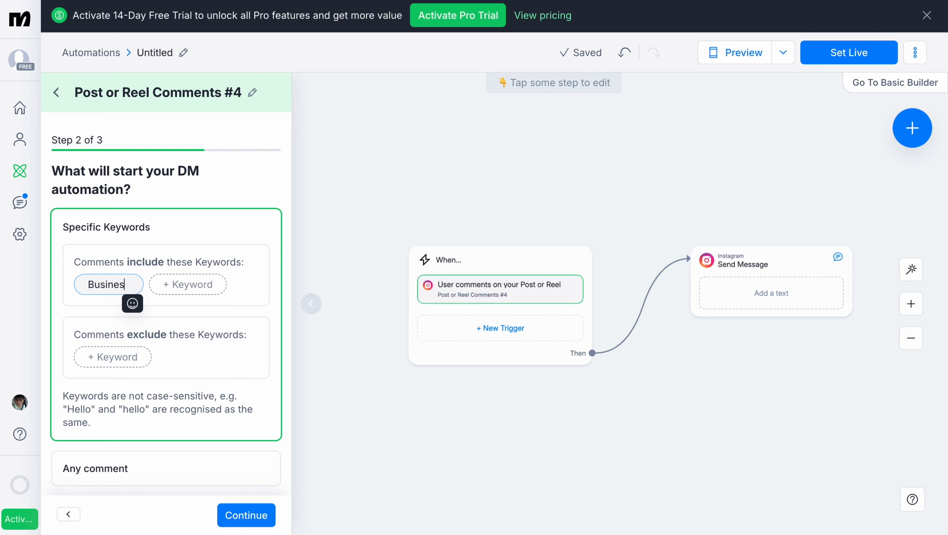
pyautogui.click(219, 465)
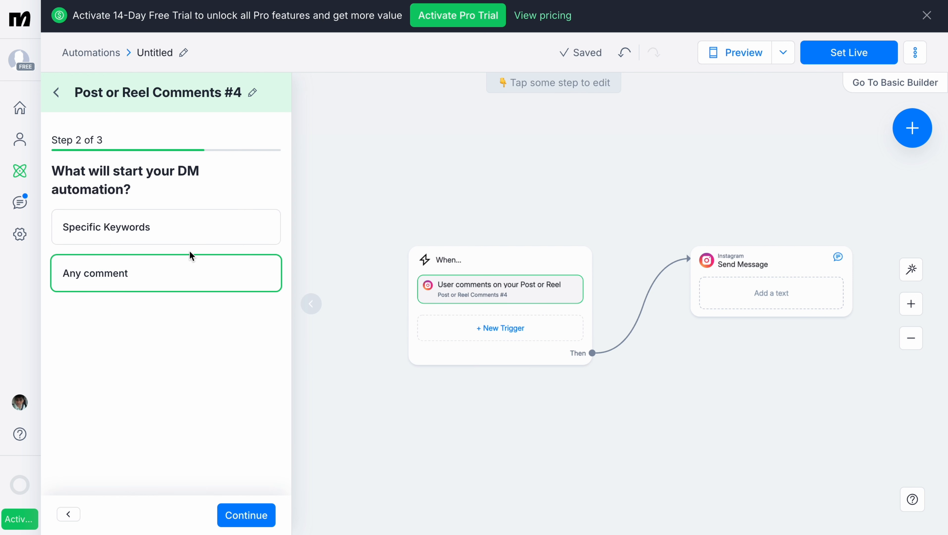
pyautogui.click(205, 226)
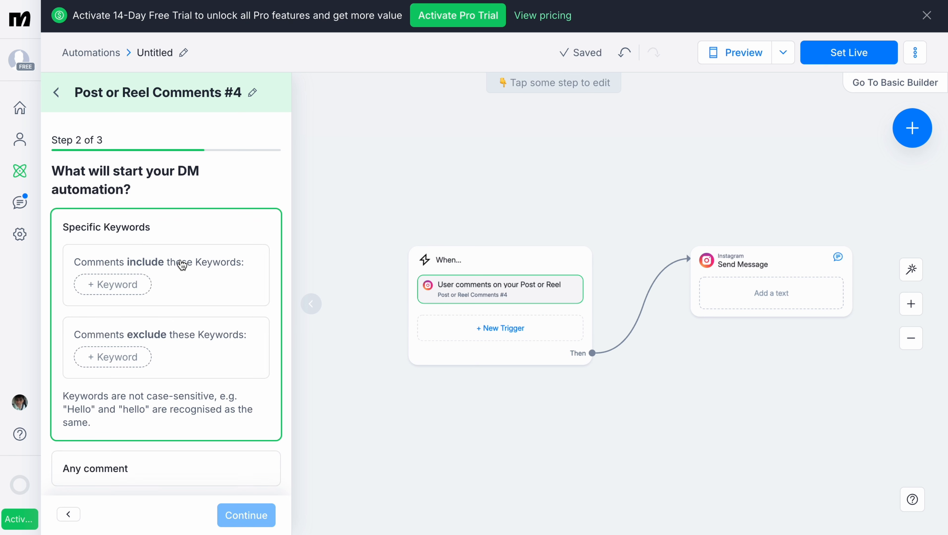
# - Set "Business" as the included comment keyword and save the trigger with random multiple public replies
pyautogui.click(130, 281)
pyautogui.write('Business')
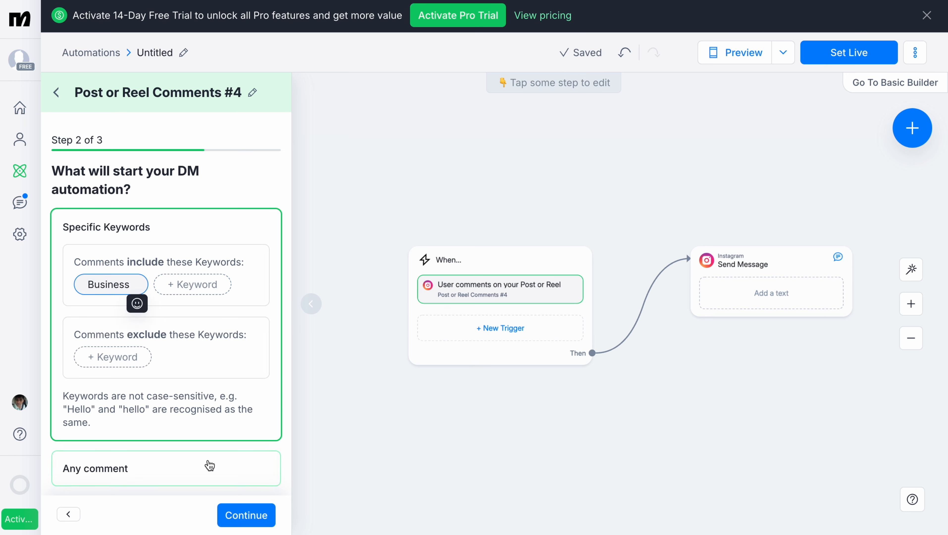
pyautogui.click(235, 510)
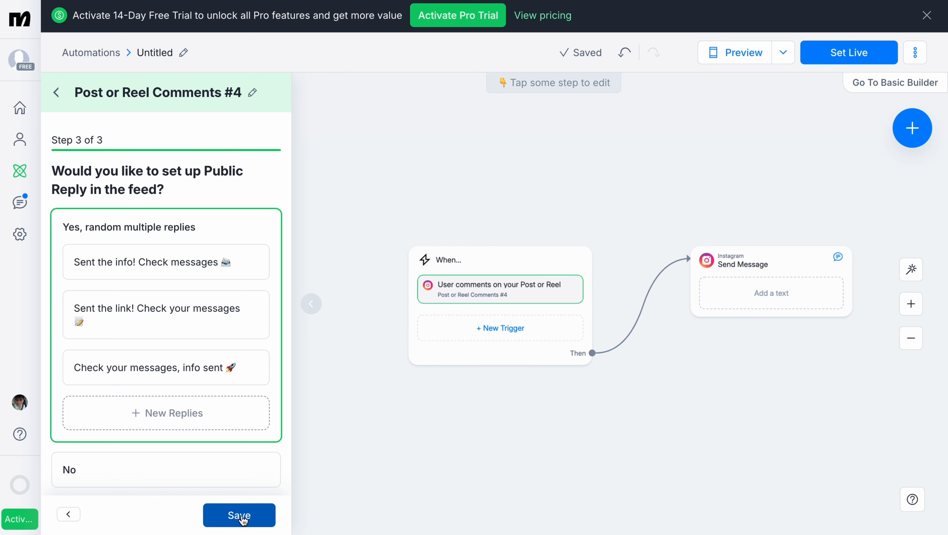
pyautogui.click(256, 526)
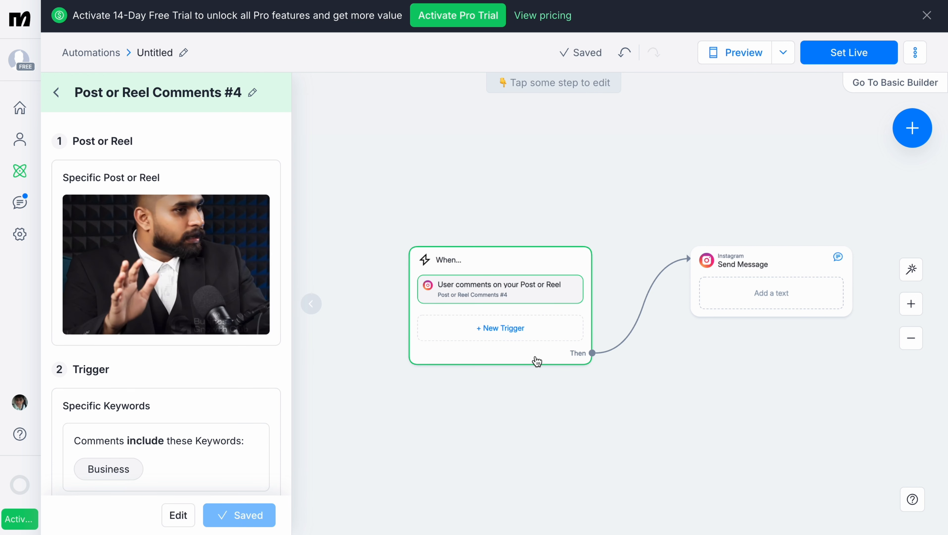
# - Enter "Thanks" as the message text of the Instagram Send Message step
pyautogui.moveTo(758, 284)
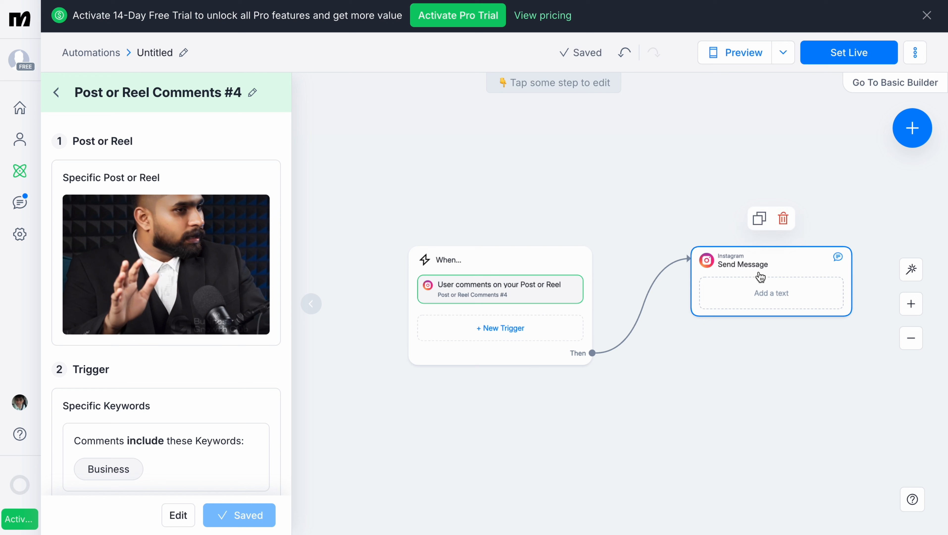
pyautogui.click(759, 276)
pyautogui.click(118, 190)
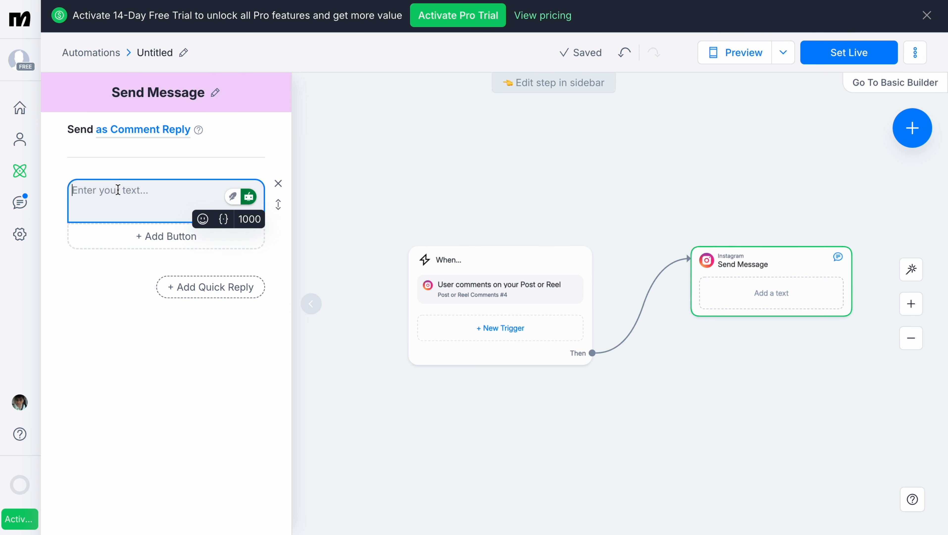
pyautogui.write('Thanks')
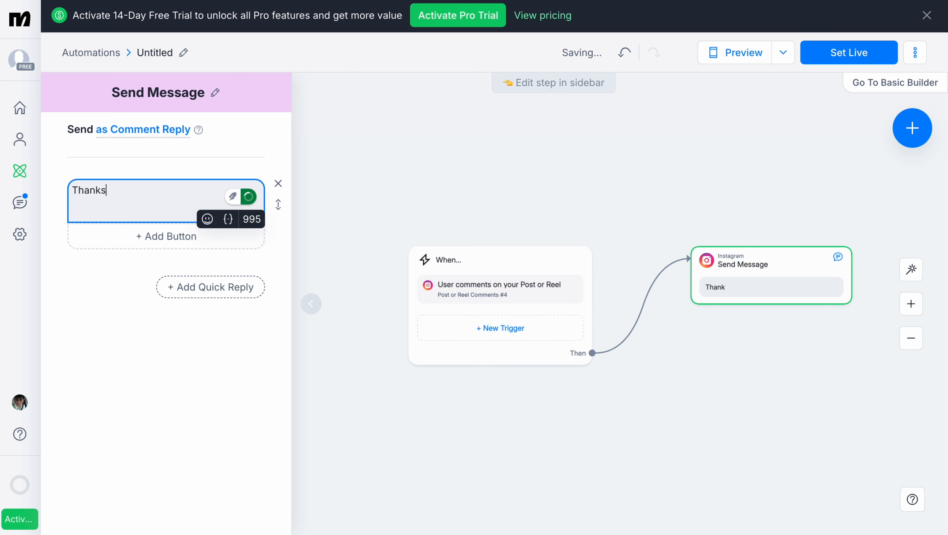
# - Complete the message text as "Thanks For Showing Interest in Business Growth" and add a button beneath it
pyautogui.write('For Showing intrest ')
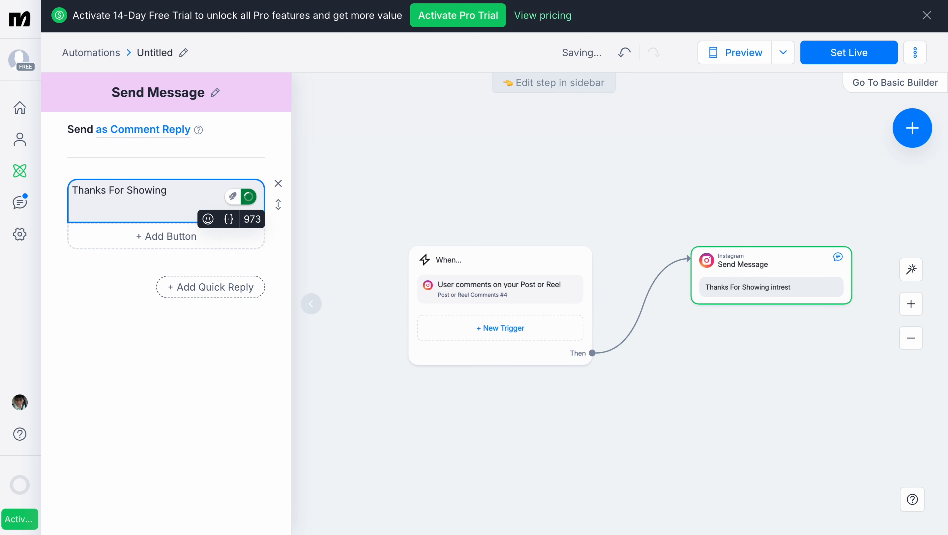
pyautogui.write('Interest in Business Growth')
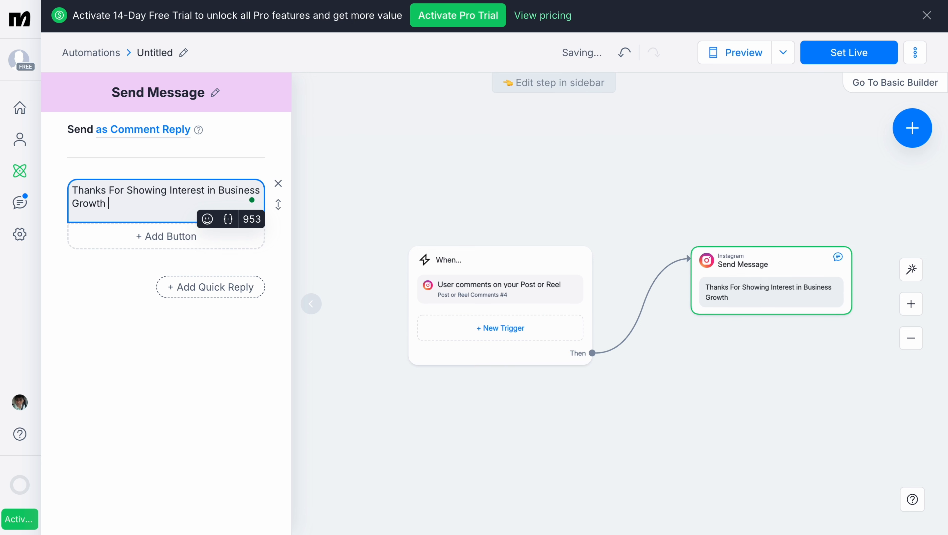
pyautogui.click(150, 242)
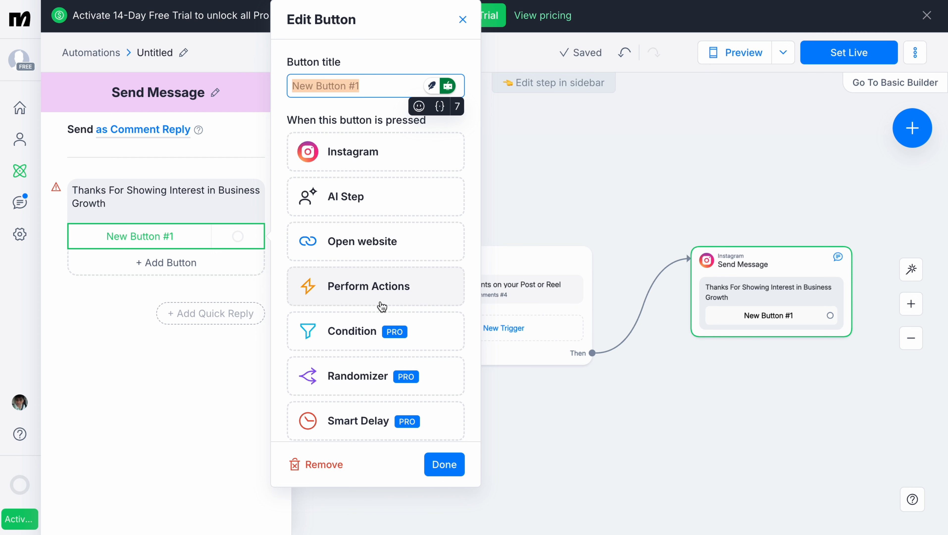
# - Assign Perform Actions to the new message button and open its Actions step
pyautogui.click(389, 285)
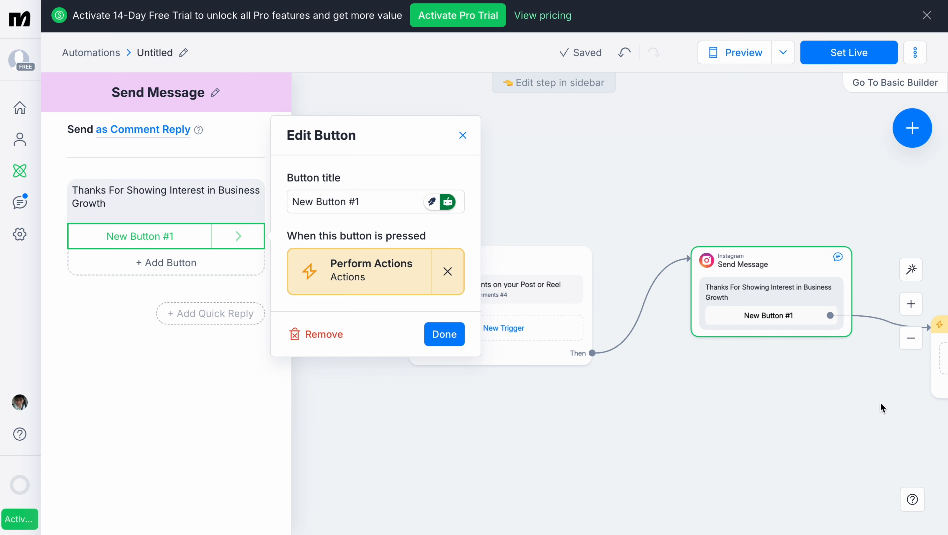
pyautogui.click(792, 406)
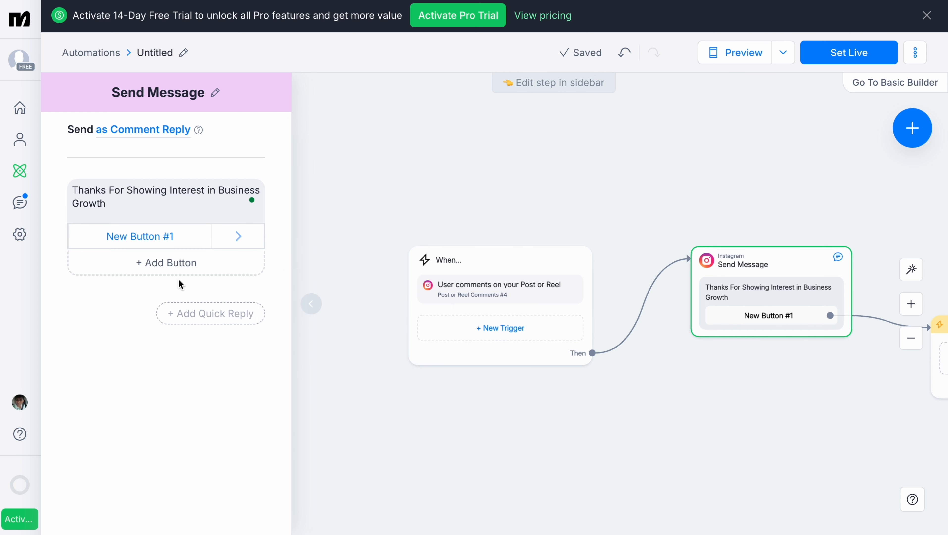
pyautogui.click(169, 245)
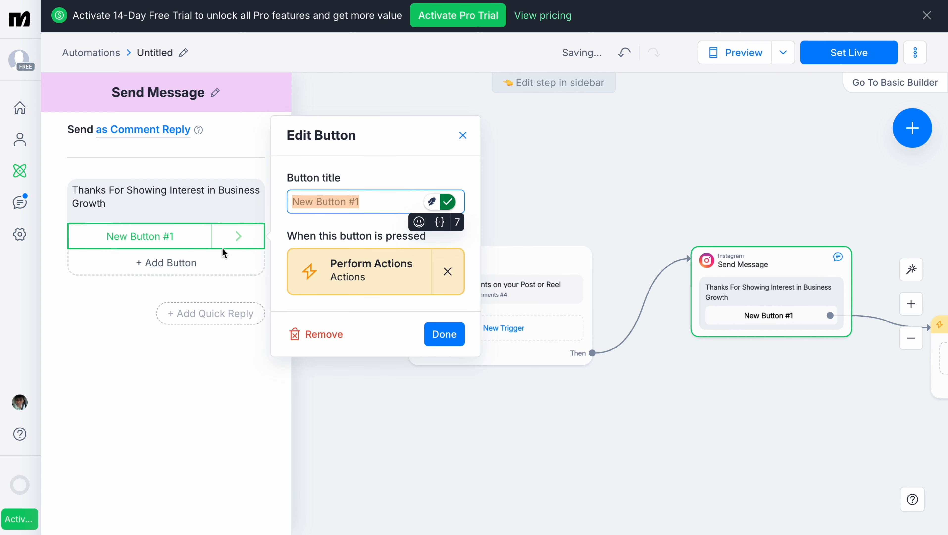
pyautogui.click(323, 274)
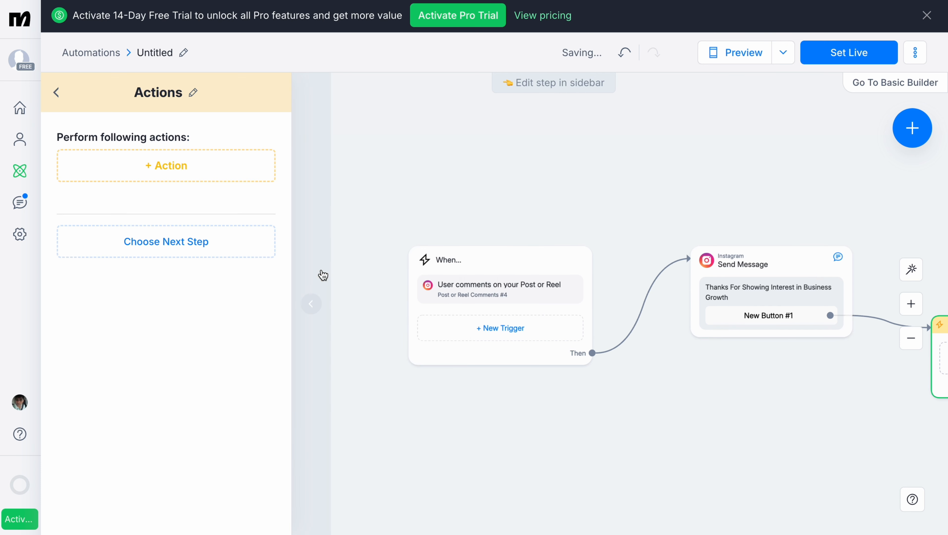
# - Review the available actions under Contact data, Automation, Live Chat and Ads Optimization, and return to the Send Message step without adding any
pyautogui.click(129, 165)
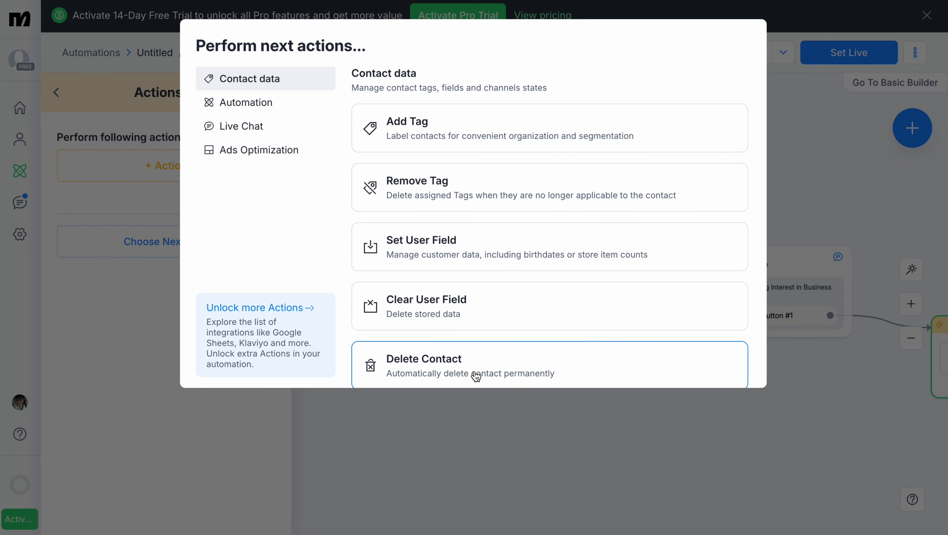
pyautogui.click(280, 109)
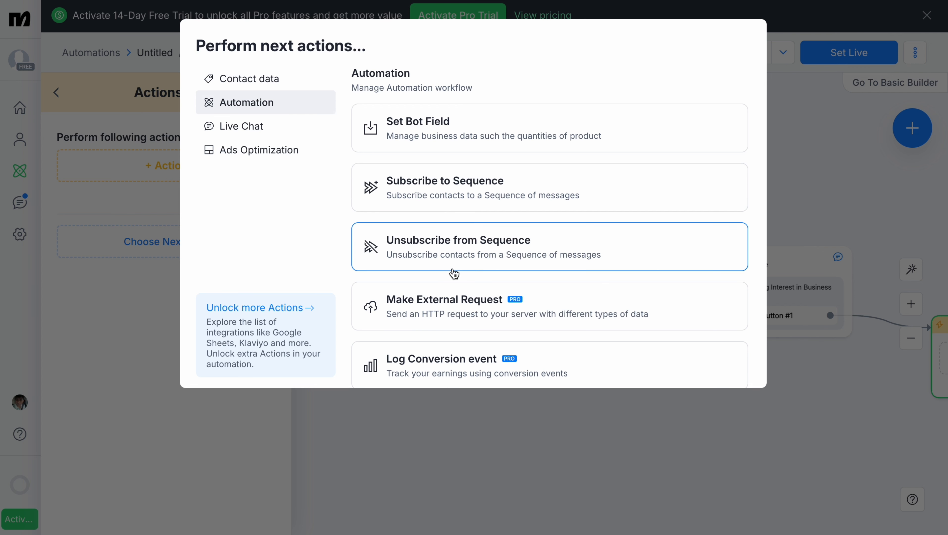
pyautogui.click(241, 135)
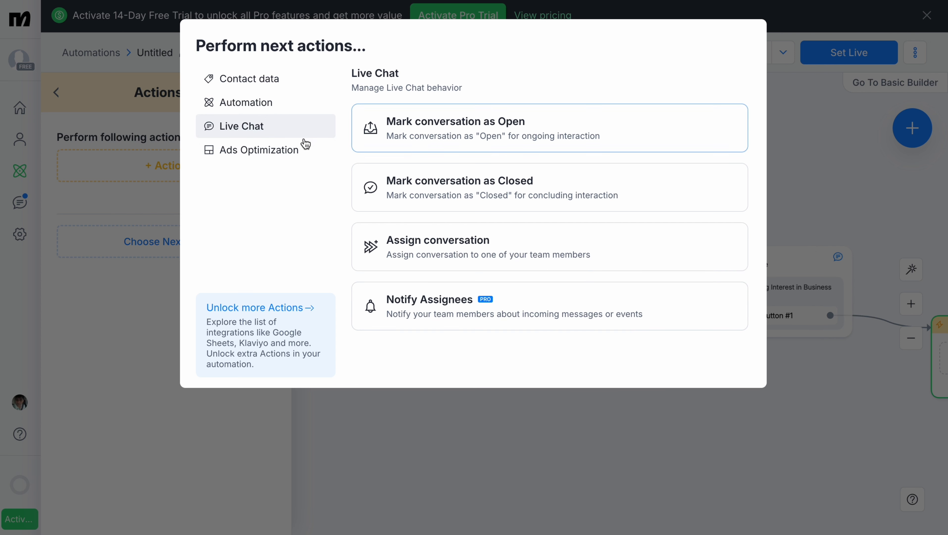
pyautogui.click(276, 147)
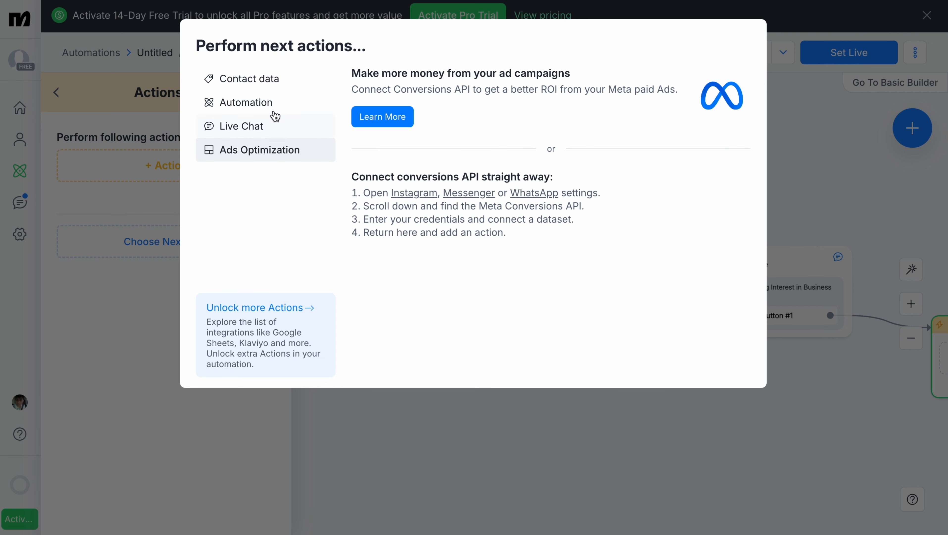
pyautogui.click(280, 80)
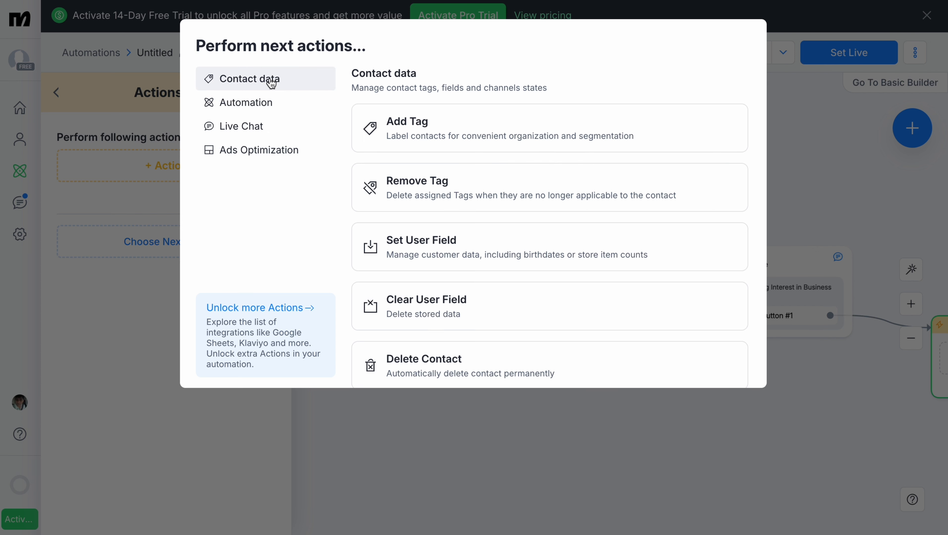
pyautogui.click(856, 88)
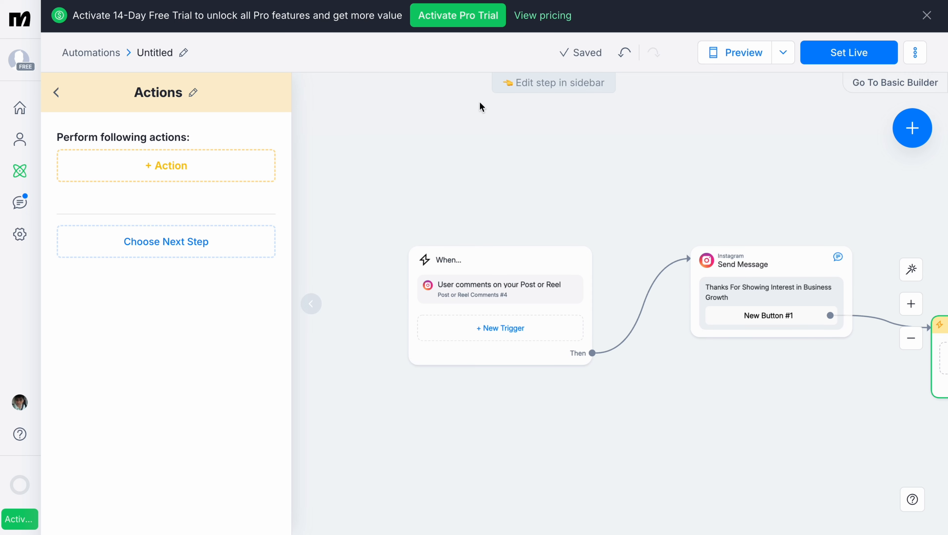
pyautogui.click(57, 93)
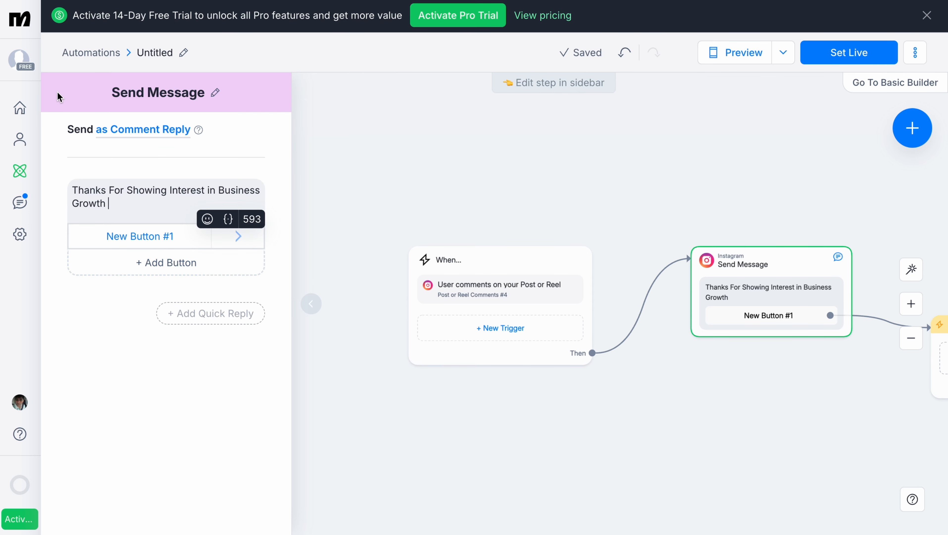
pyautogui.click(199, 230)
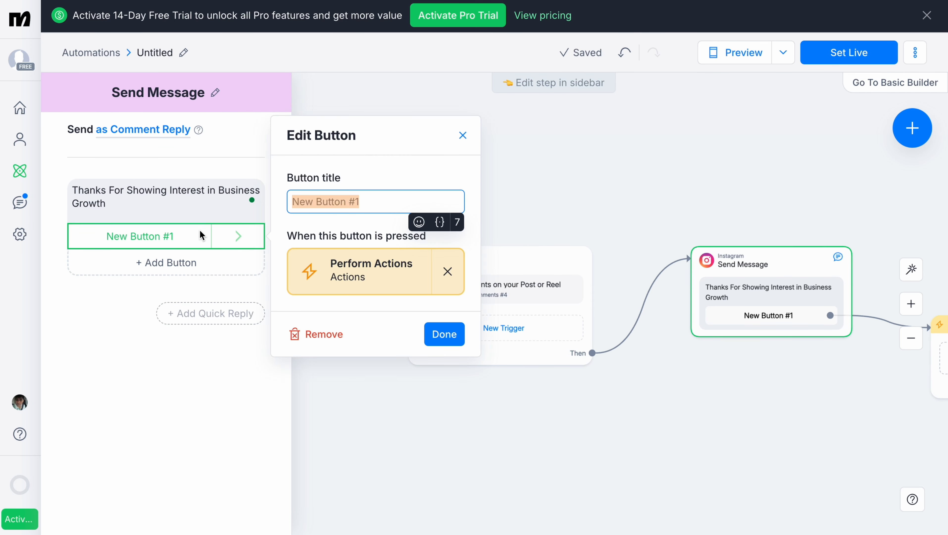
pyautogui.click(439, 274)
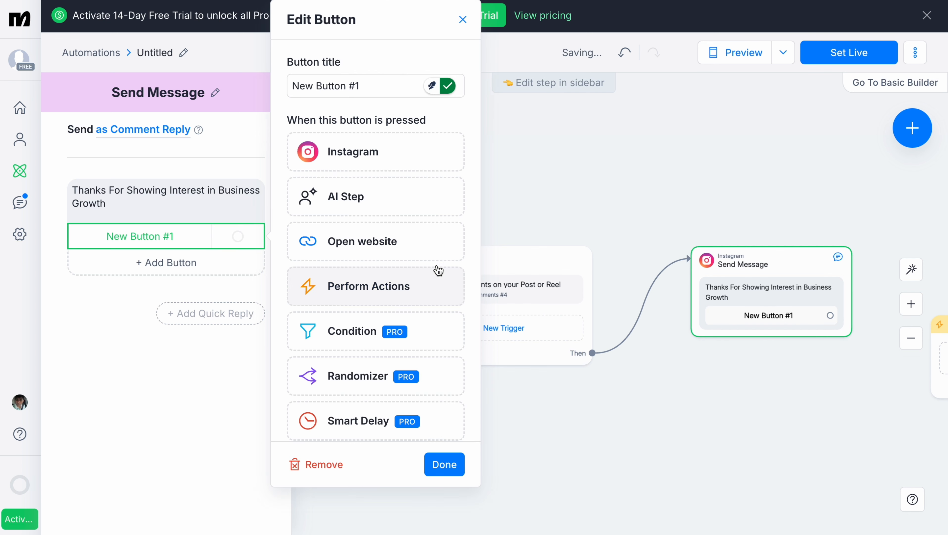
pyautogui.click(413, 248)
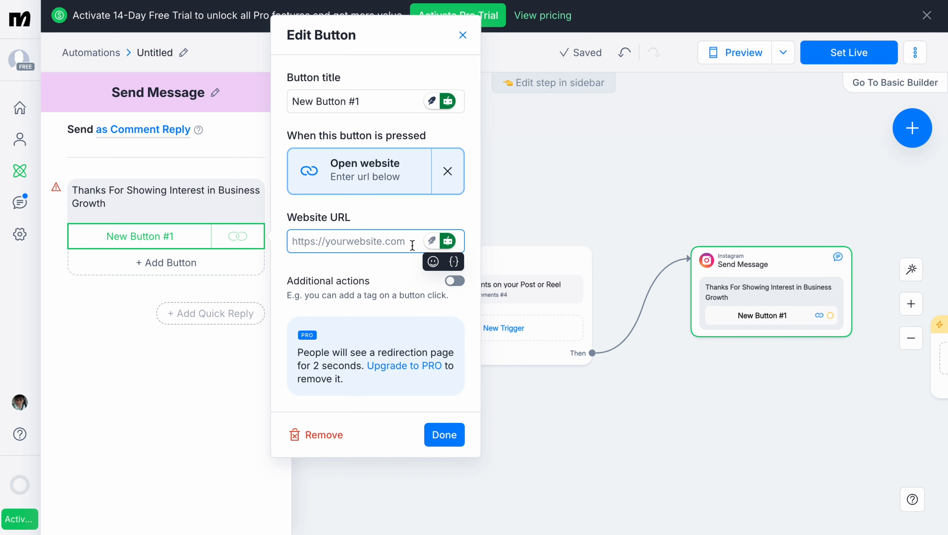
pyautogui.write('www.')
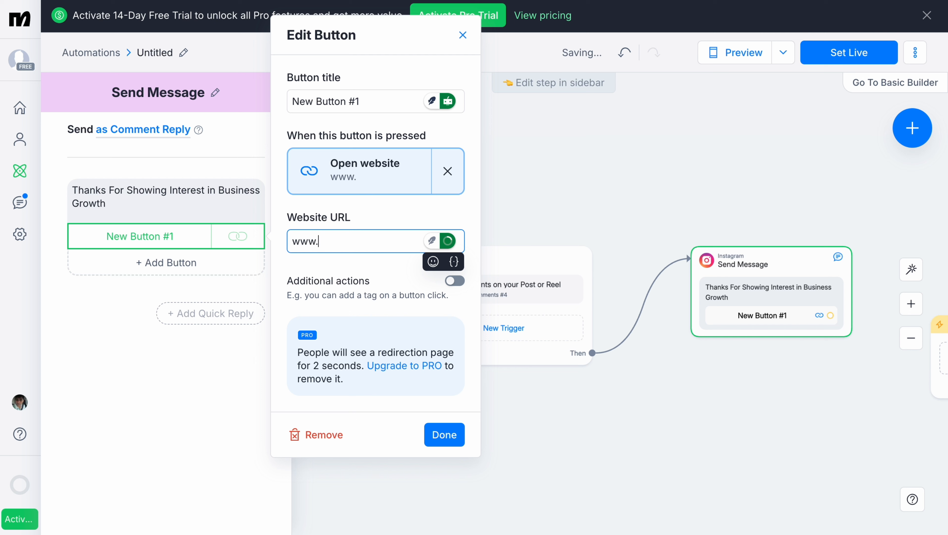
pyautogui.write('pipplr.com')
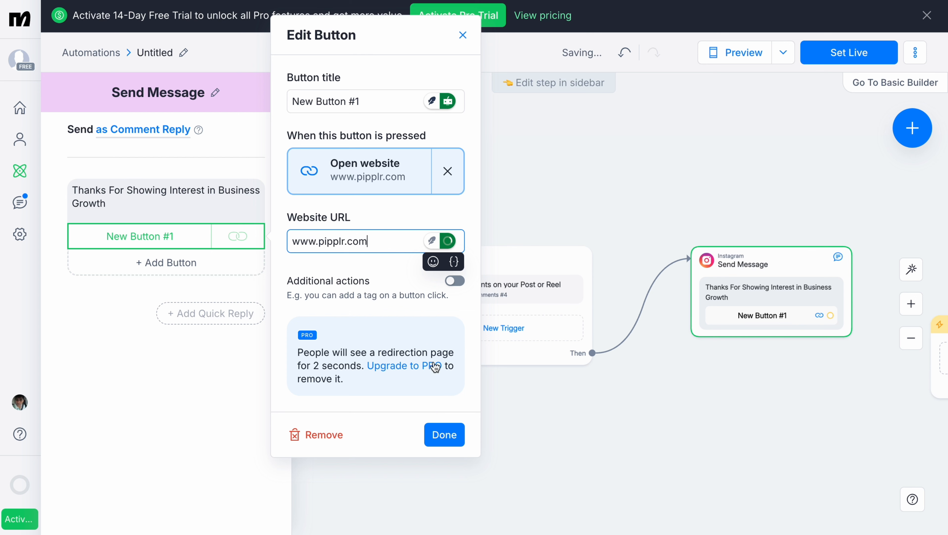
pyautogui.click(442, 435)
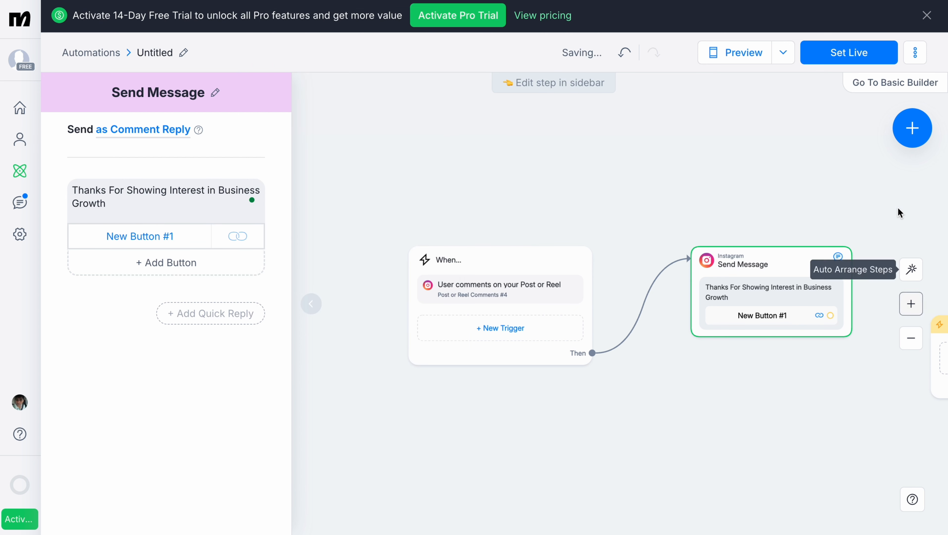
# - Preview the automation and test the message button's website link
pyautogui.click(744, 53)
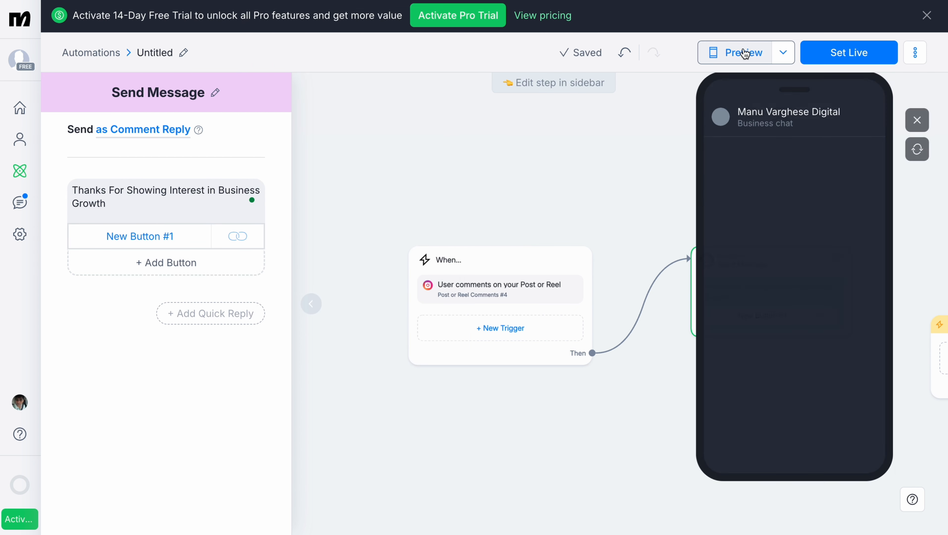
pyautogui.click(768, 225)
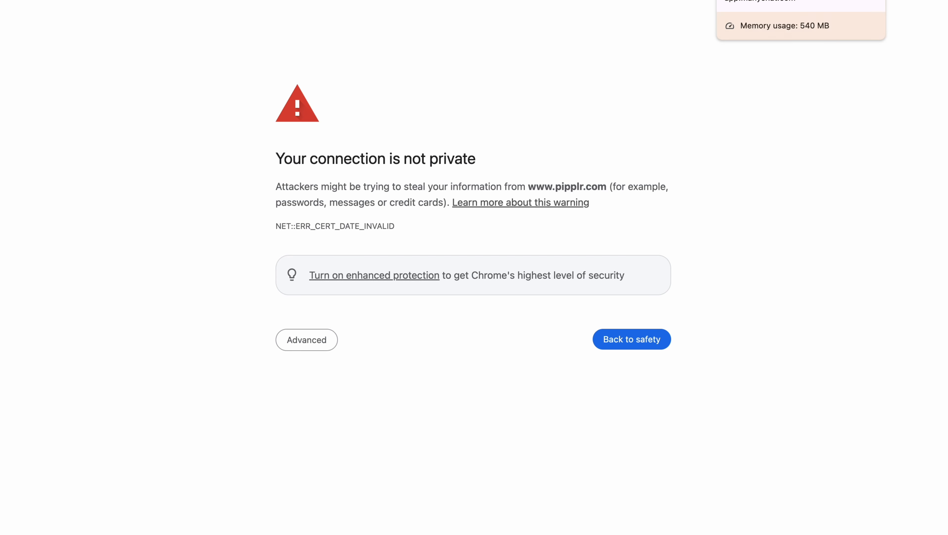
pyautogui.press('super+w')
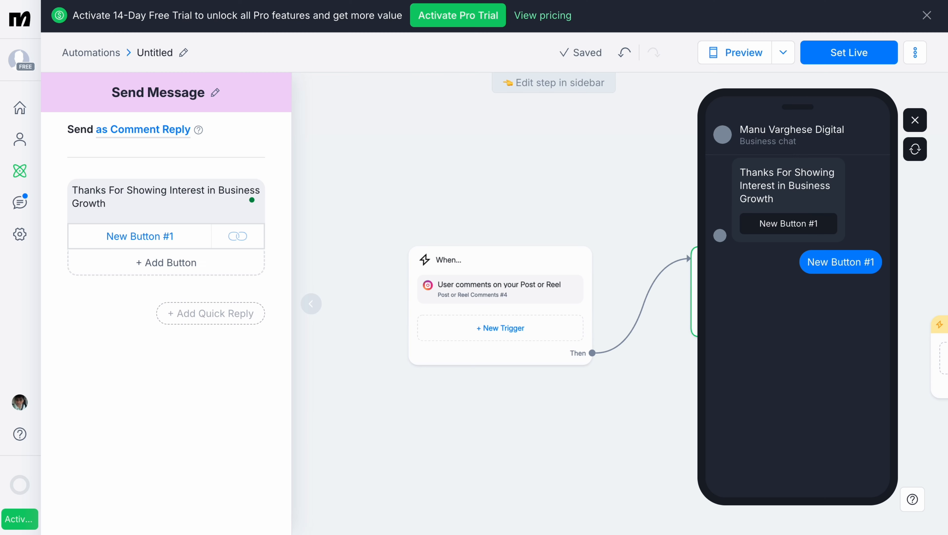
pyautogui.click(158, 234)
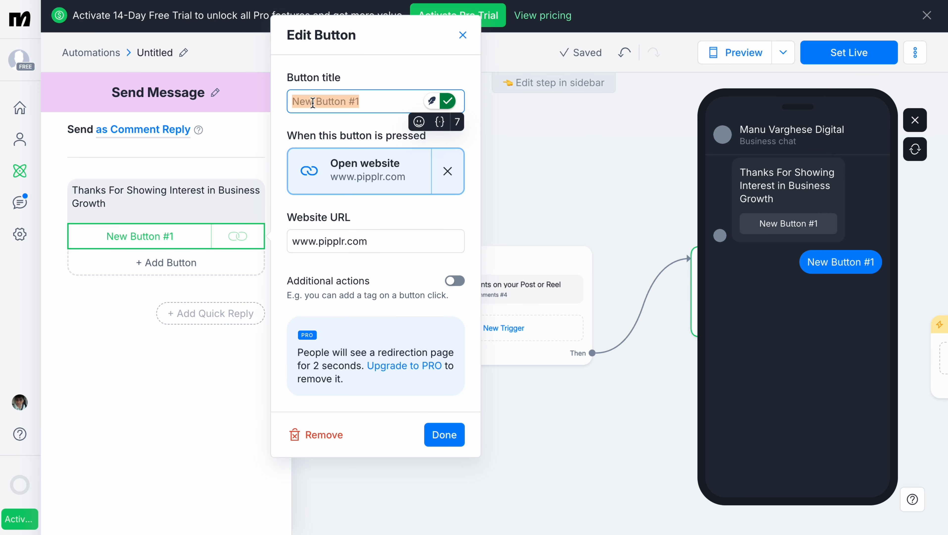
pyautogui.write('Our We')
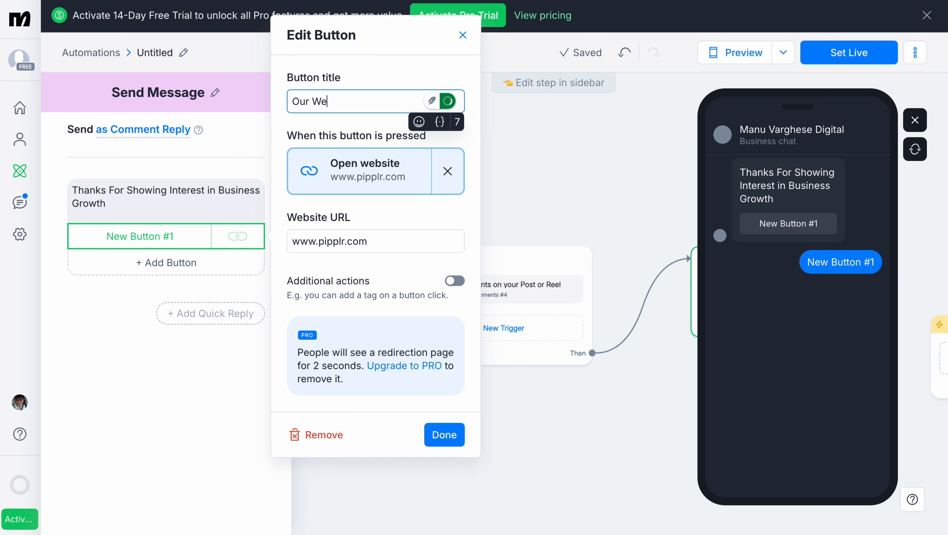
pyautogui.write('bsite')
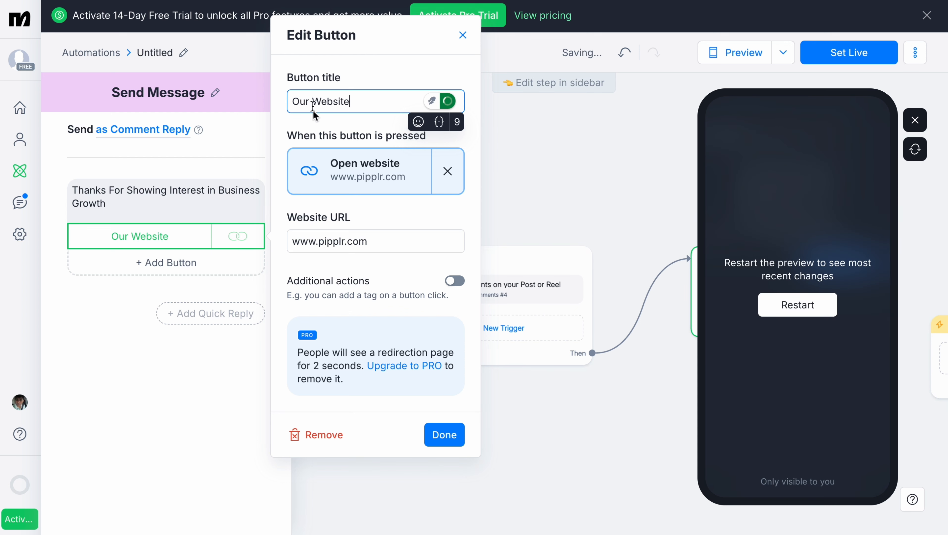
pyautogui.click(365, 178)
pyautogui.doubleClick(342, 241)
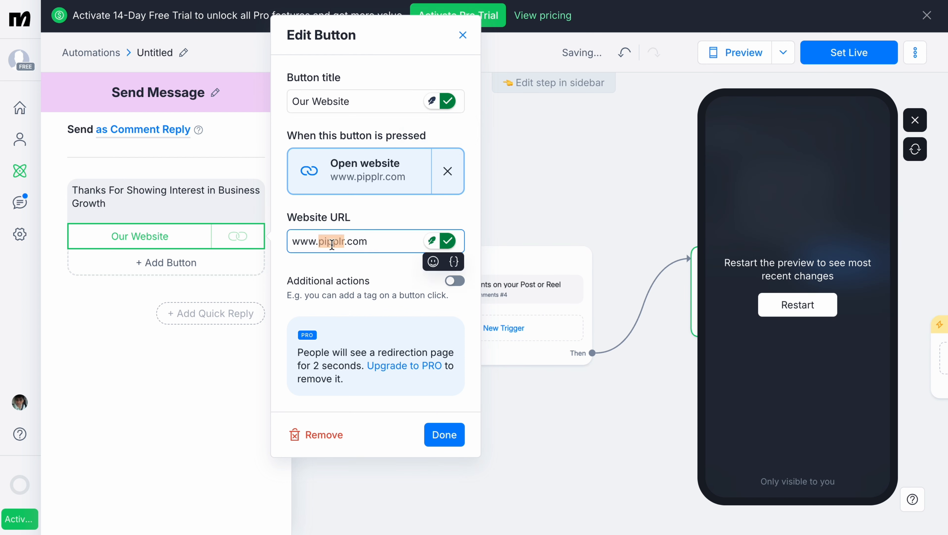
pyautogui.press('BackSpace')
pyautogui.write('influnzmedia')
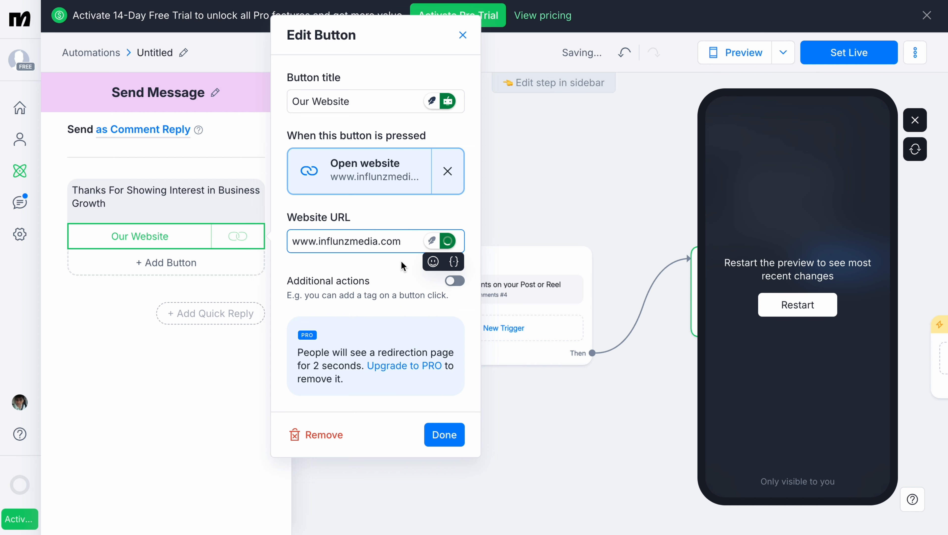
pyautogui.click(454, 439)
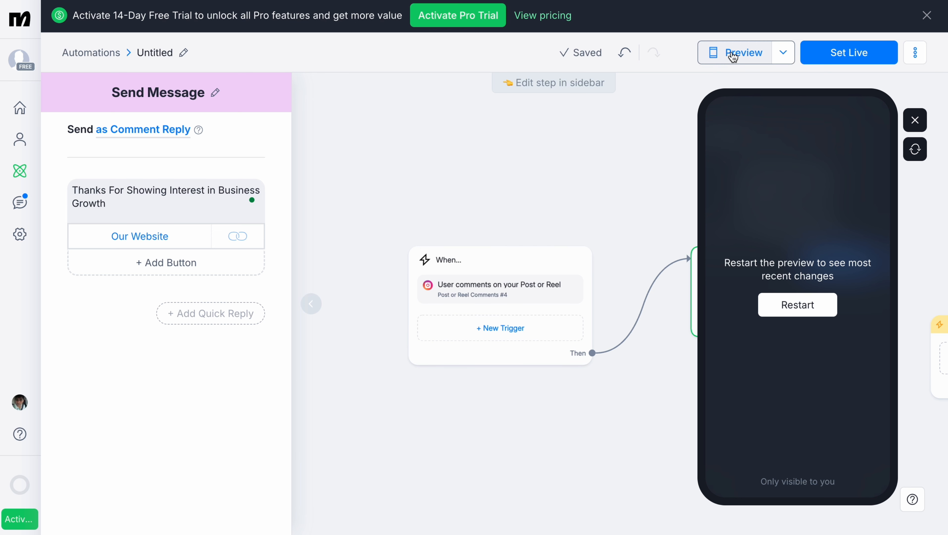
# - Restart the preview and test the link of the Our Website button
pyautogui.click(807, 306)
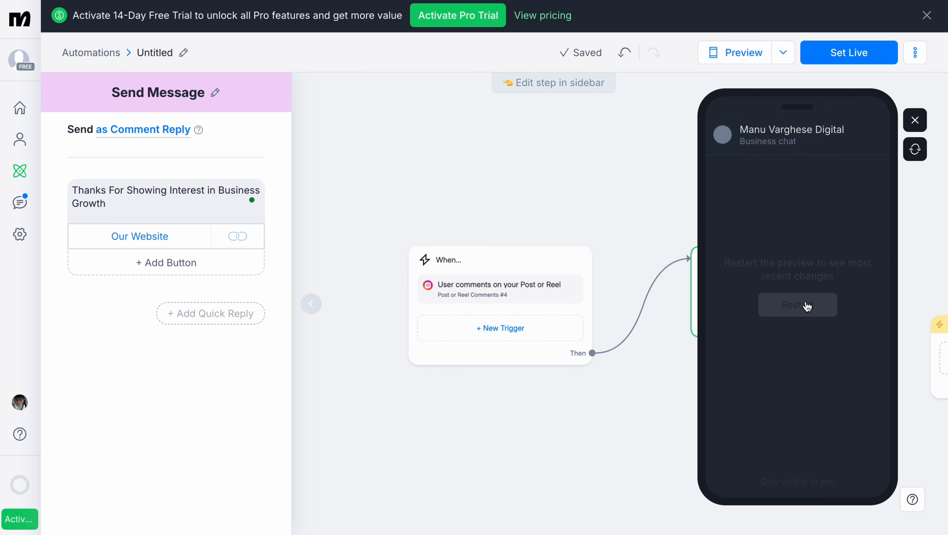
pyautogui.click(789, 222)
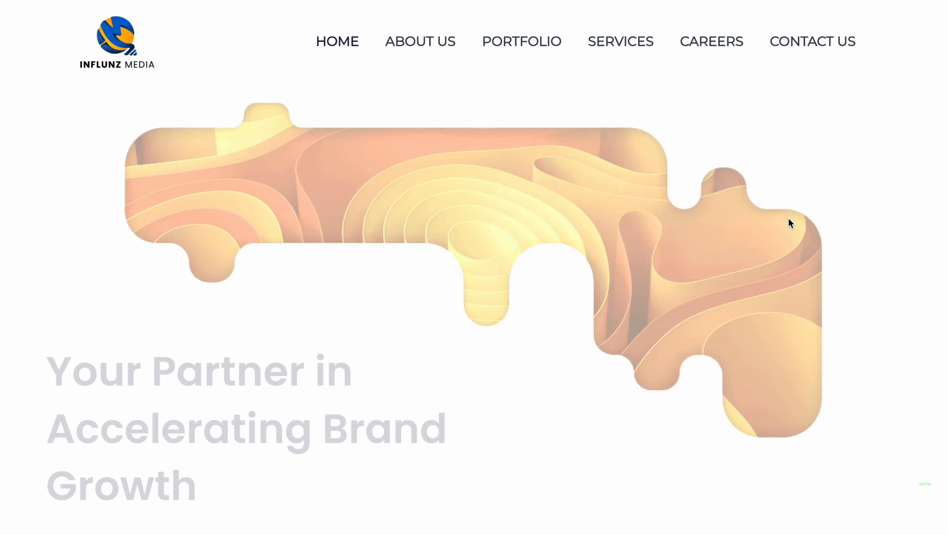
pyautogui.press('super+w')
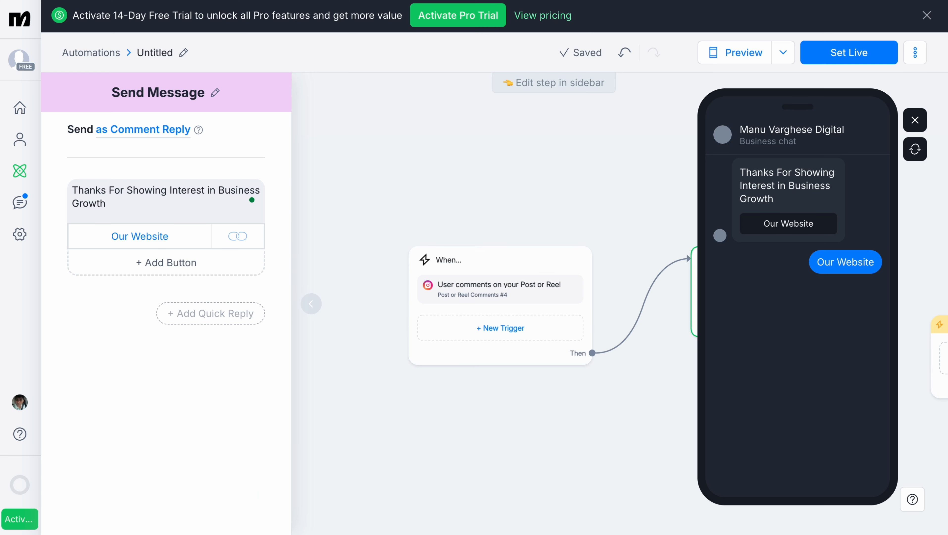
# - Try to set the automation live, and close the phone preview
pyautogui.click(853, 56)
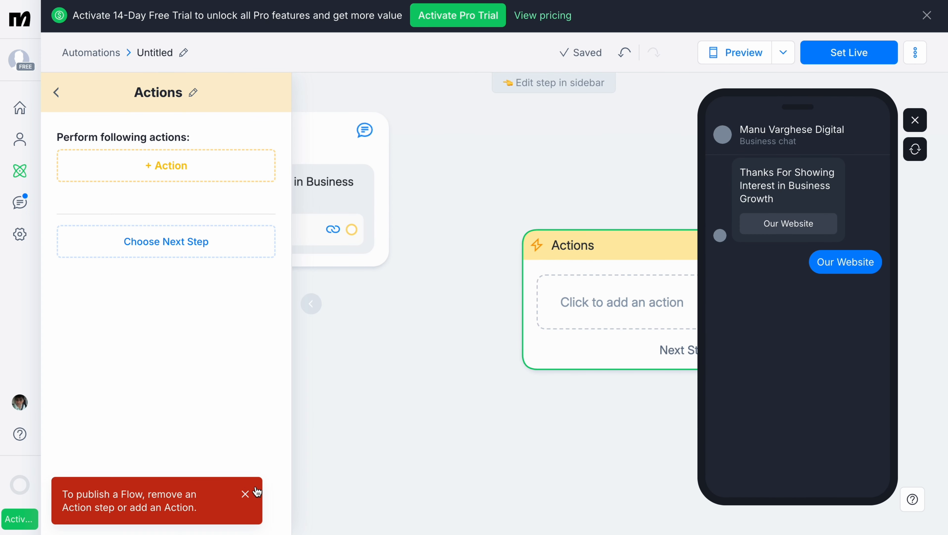
pyautogui.click(246, 494)
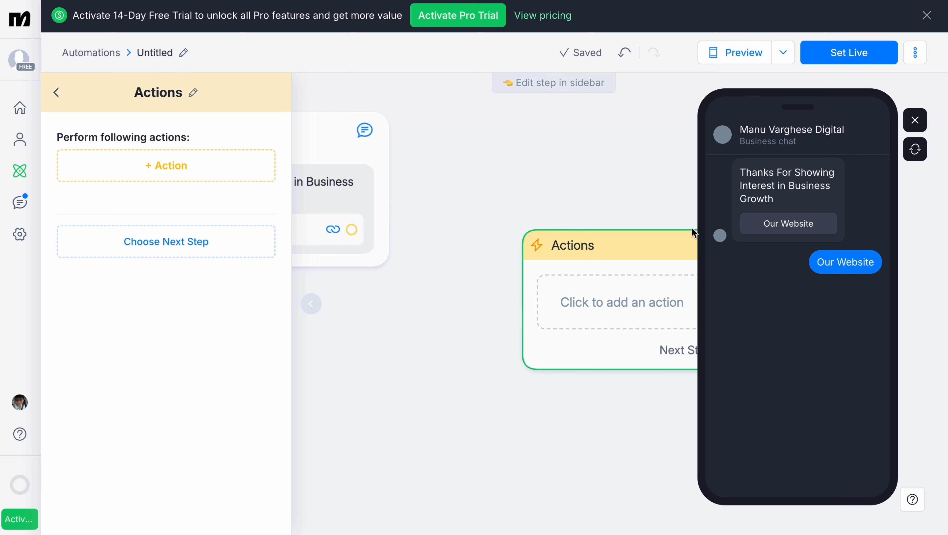
pyautogui.click(916, 119)
# - Delete the empty Actions step and set the automation live
pyautogui.moveTo(664, 256)
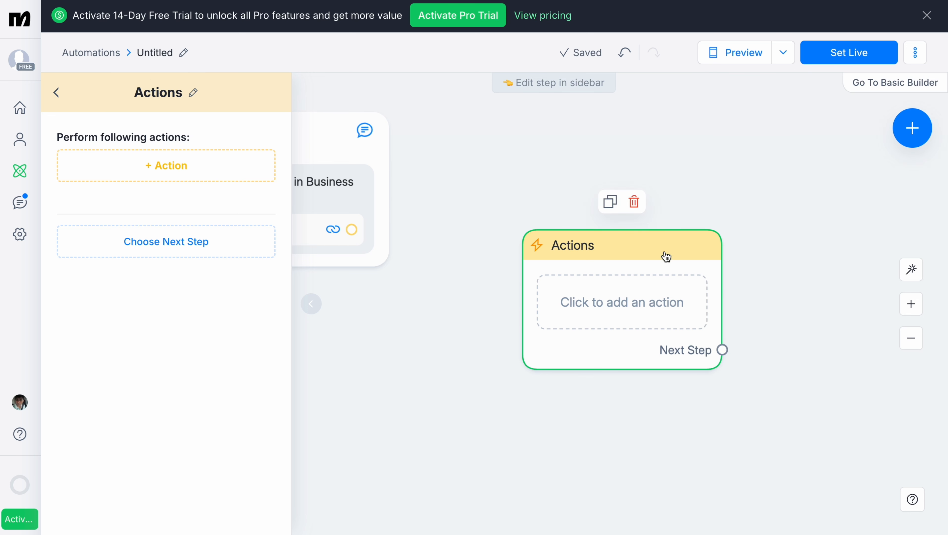
pyautogui.click(634, 202)
pyautogui.click(821, 52)
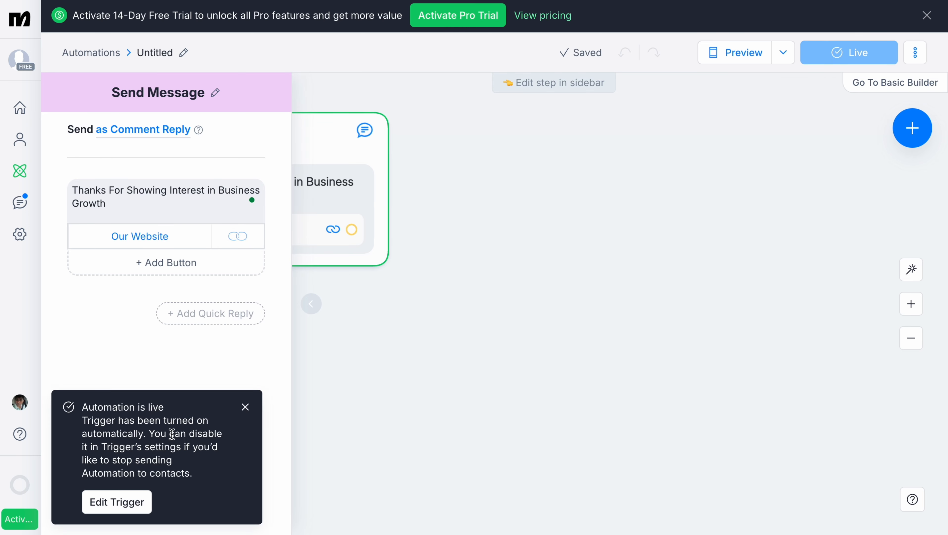
pyautogui.click(688, 95)
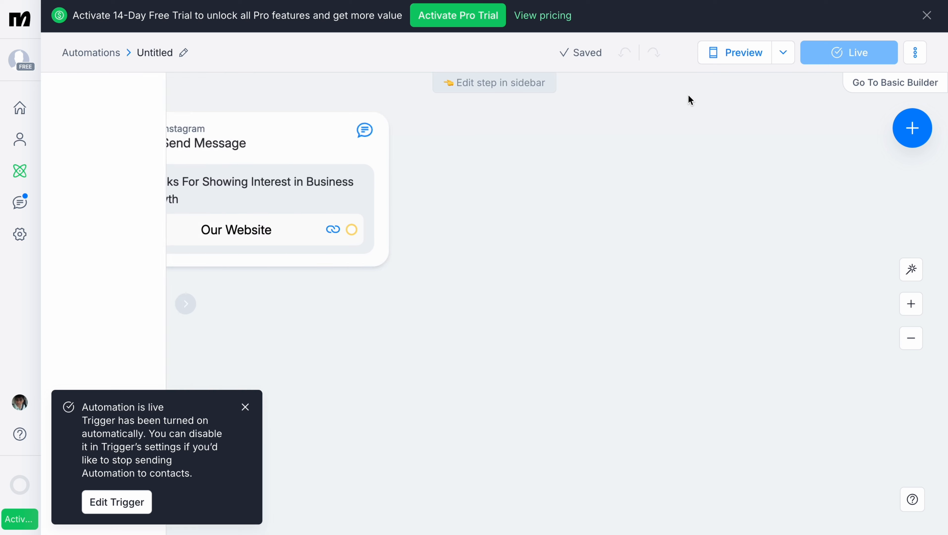
# - Switch the preview mode to Instagram, open the message test instructions and mark the test as done
pyautogui.click(915, 53)
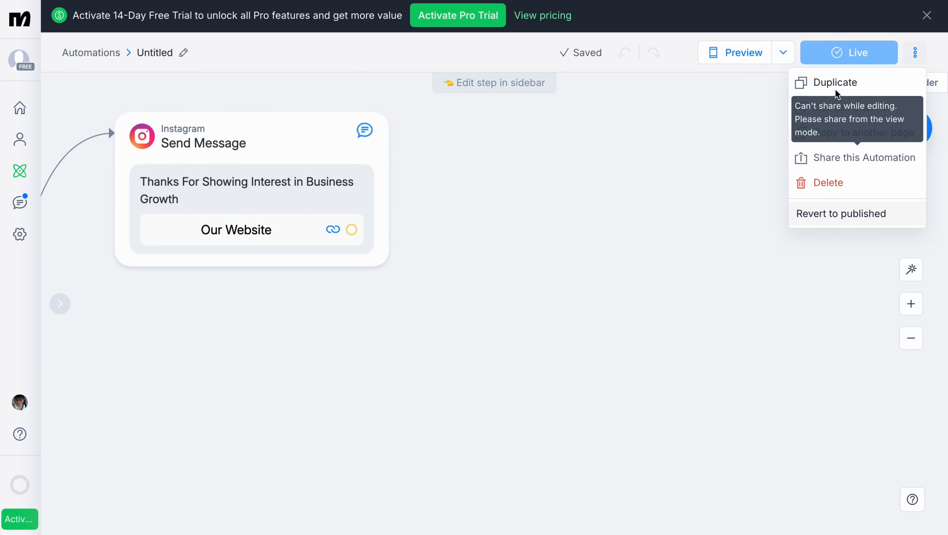
pyautogui.click(782, 56)
pyautogui.click(782, 185)
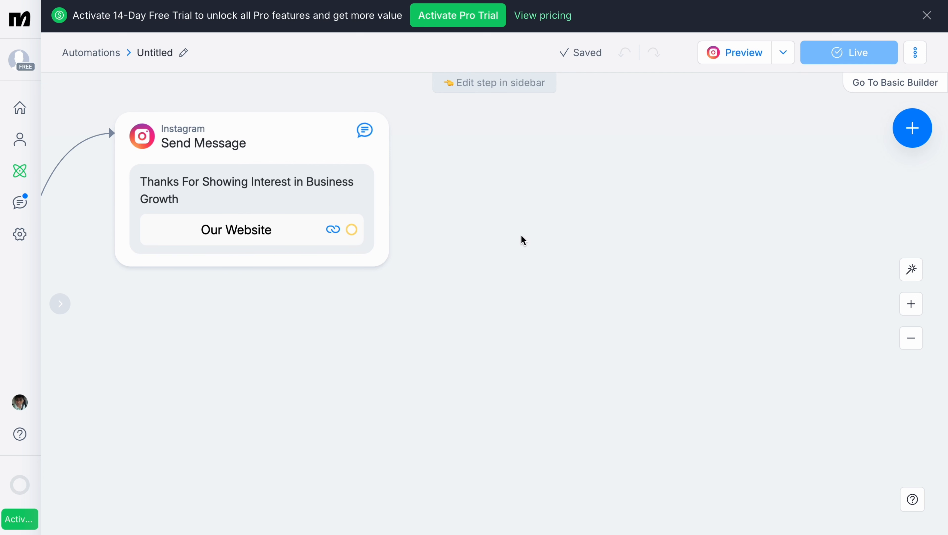
pyautogui.click(743, 62)
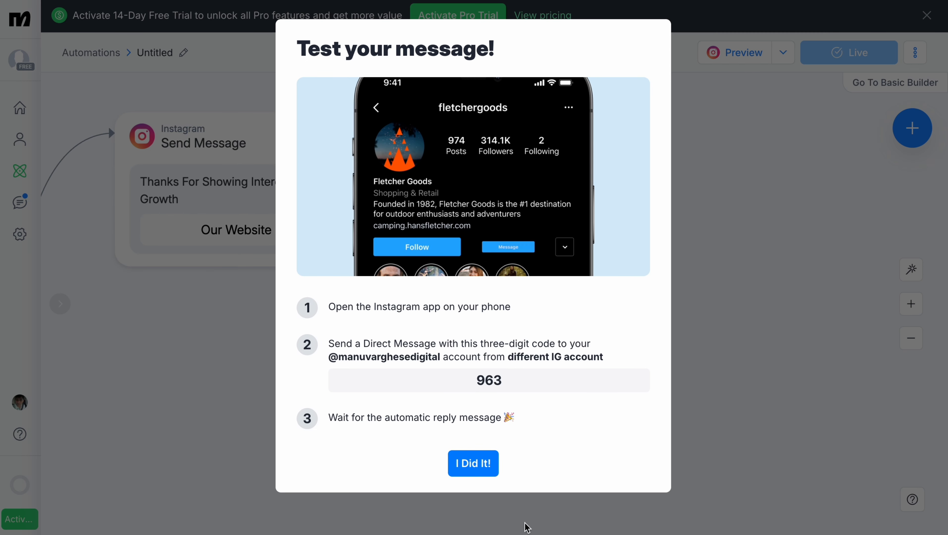
pyautogui.click(485, 468)
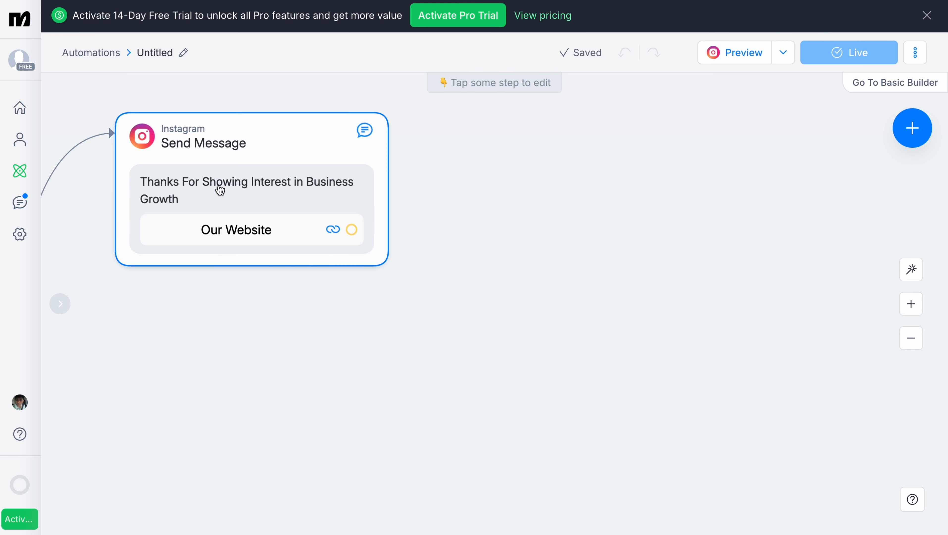